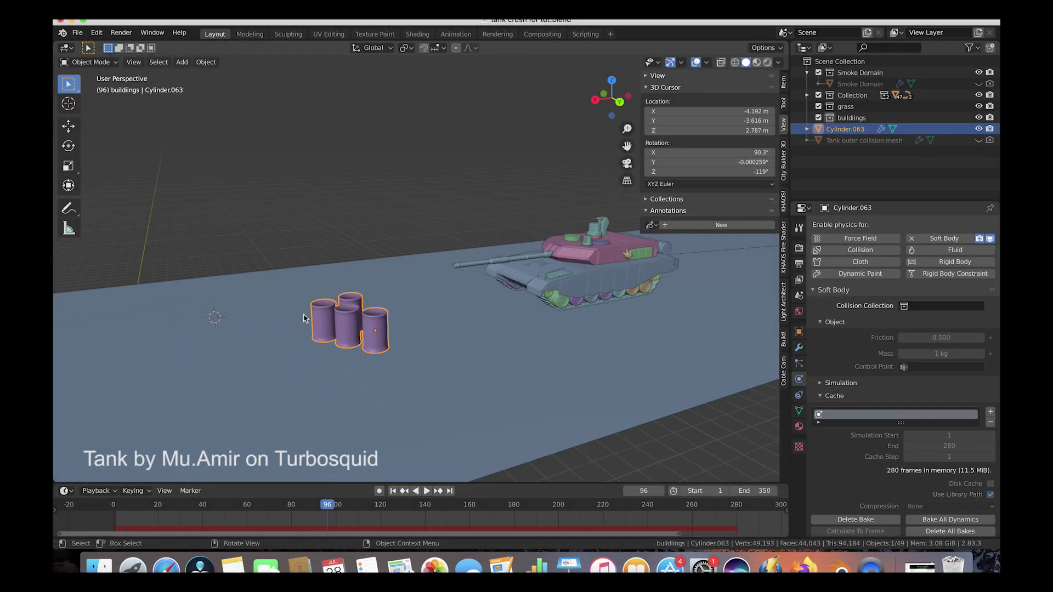
Scrub the animation to frame 169 and examine the crushed soft-body barrels behind the tank.
scroll(433, 338, down, 3)
drag(329, 501, 490, 513)
scroll(291, 390, down, 5)
scroll(288, 390, left, 5)
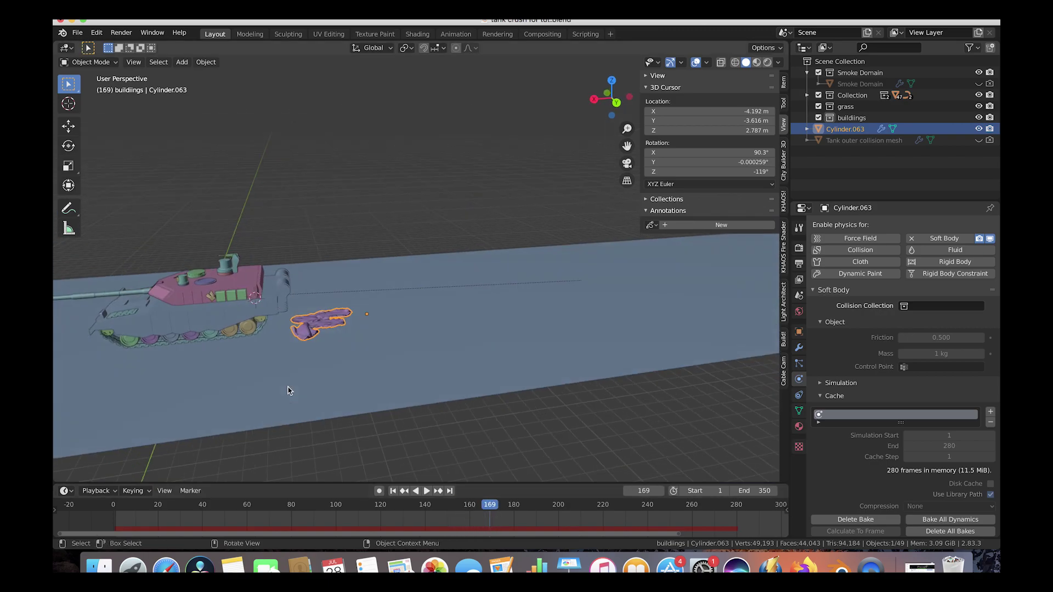
shift+scroll(270, 341, left, 4)
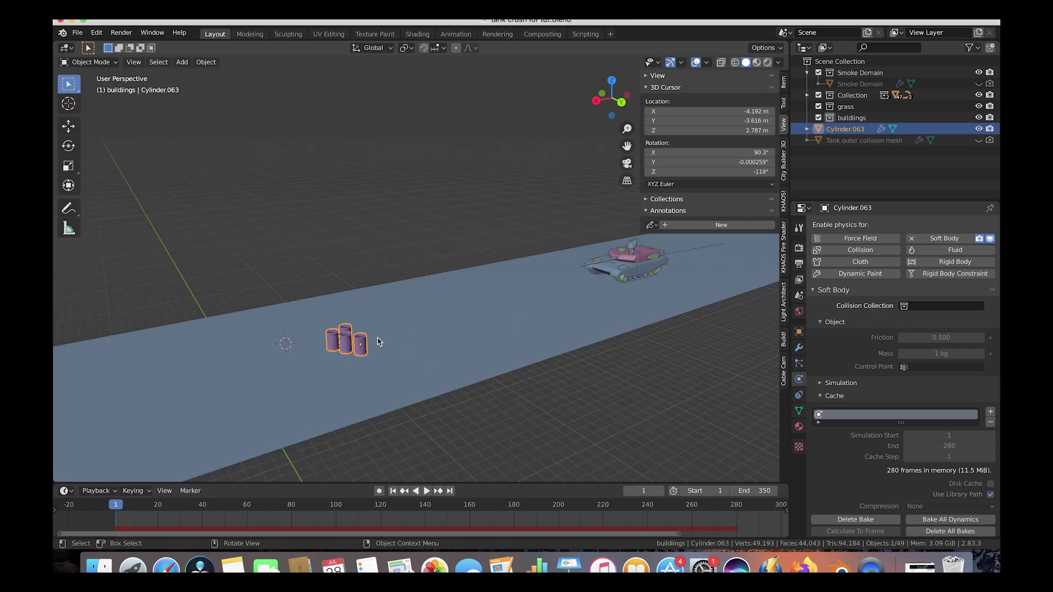
Delete the group of soft-body barrels, Cylinder.063, from the scene.
scroll(306, 314, right, 2)
scroll(306, 314, up, 2)
key(Delete)
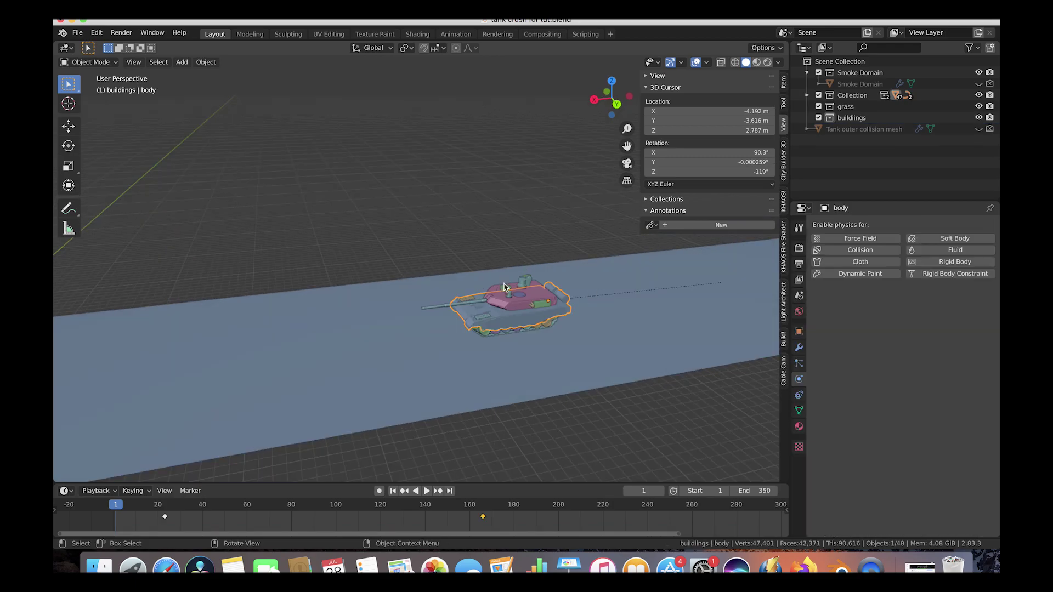
Unhide the Tank outer collision mesh, inspect its low-poly shape around the tank, and delete it.
click(869, 130)
click(978, 129)
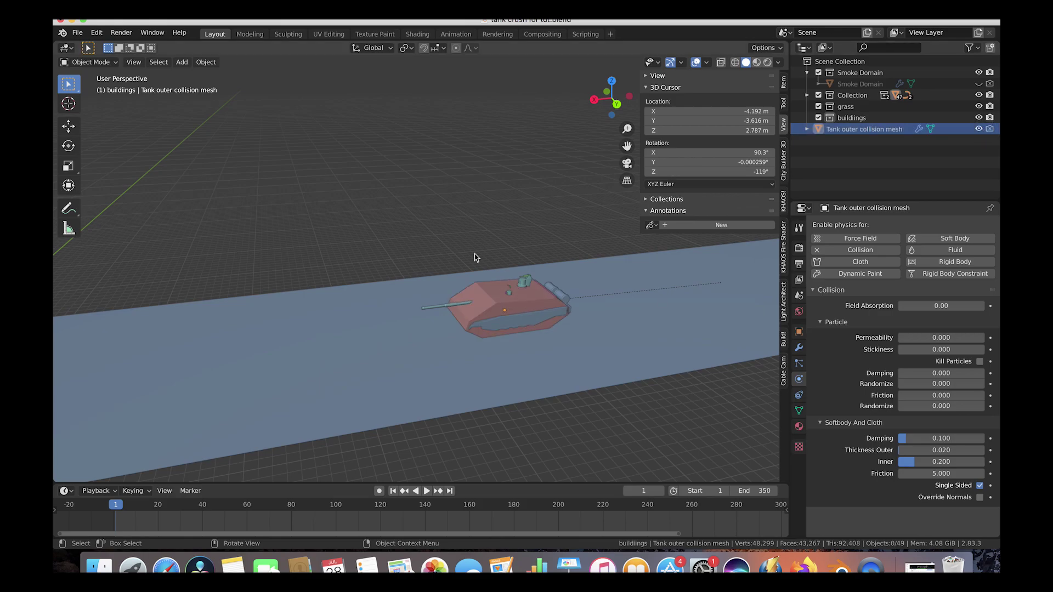
scroll(474, 258, left, 2)
shift+scroll(475, 258, left, 2)
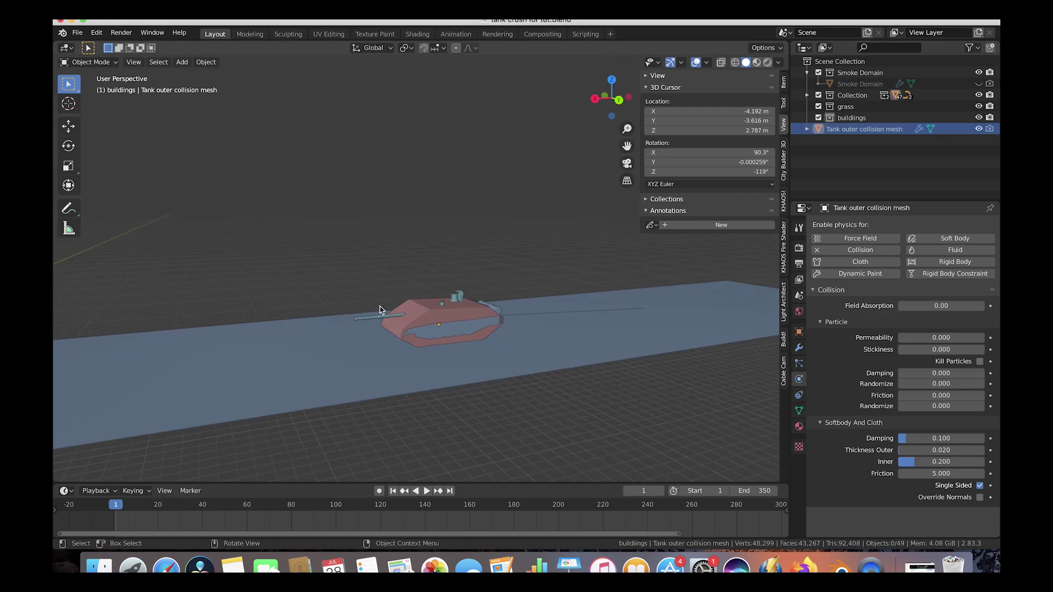
click(415, 303)
key(Delete)
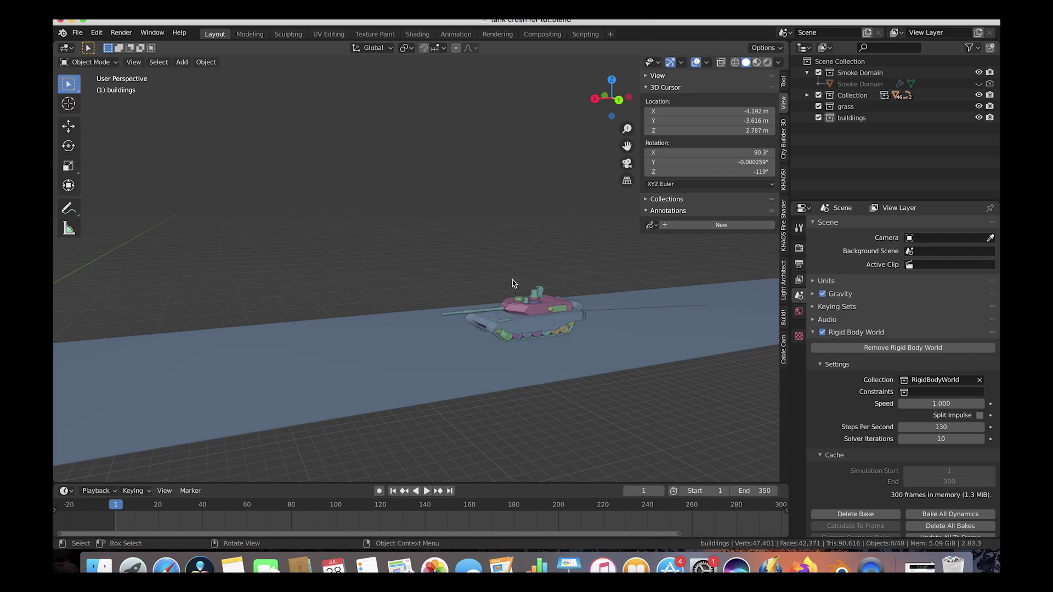
Play the tank's animation along the road and stop at frame 116.
scroll(387, 327, down, 2)
shift+scroll(388, 328, left, 2)
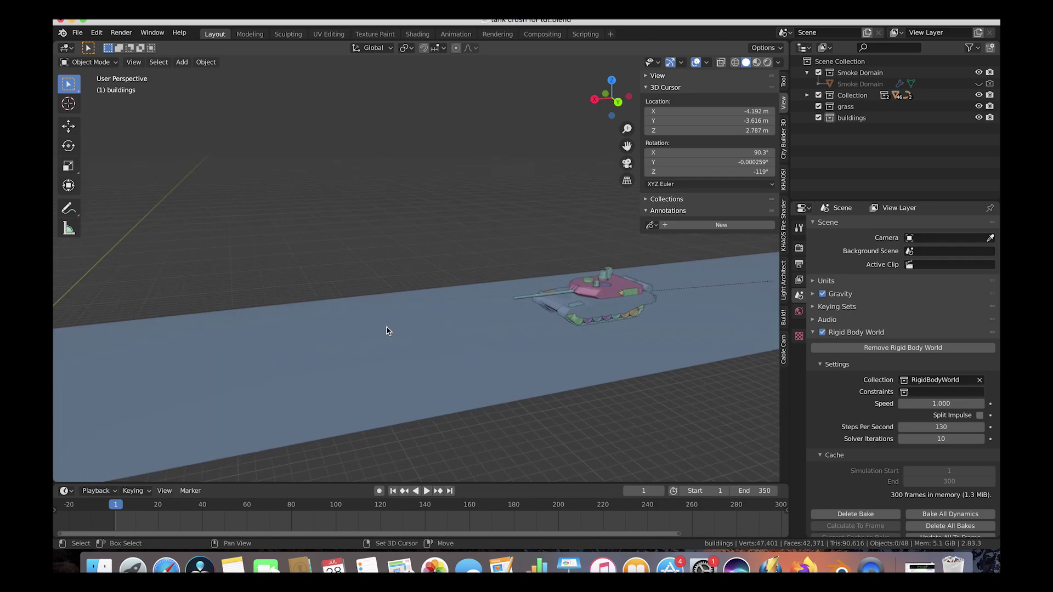
ctrl+scroll(388, 327, down, 2)
drag(131, 504, 129, 504)
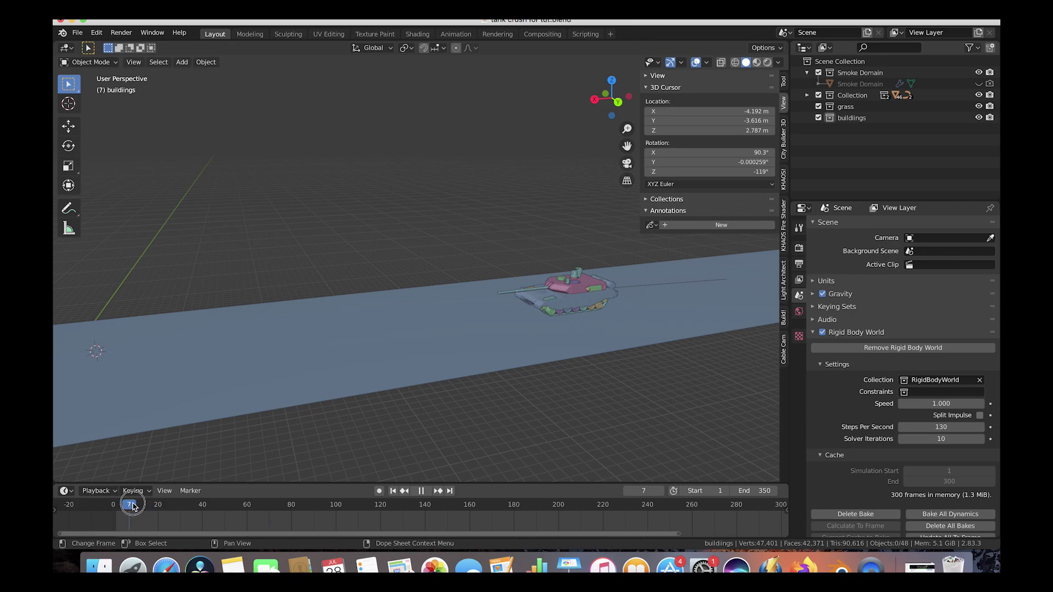
key(space)
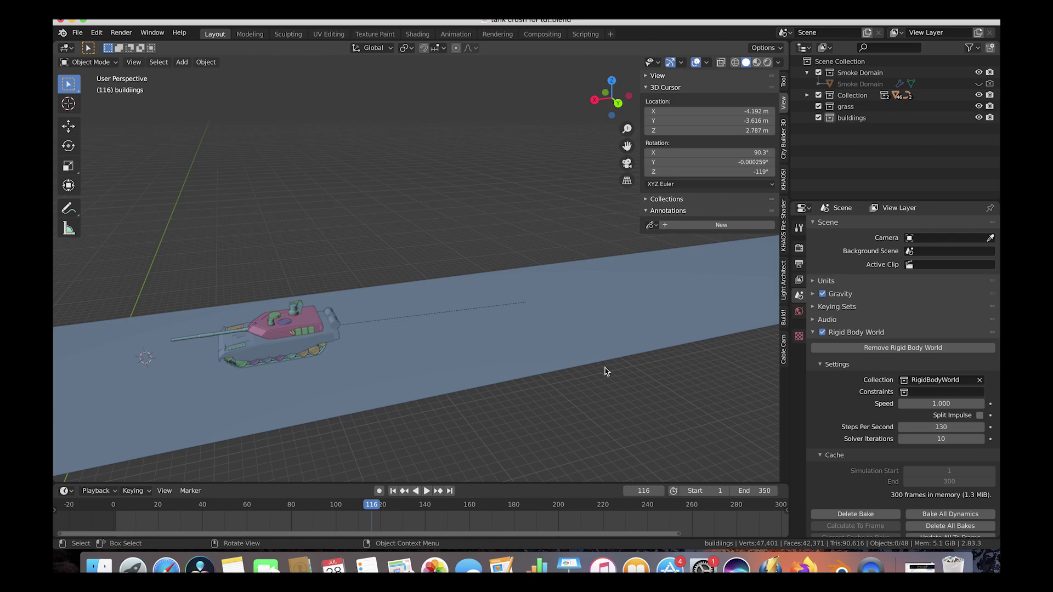
Remove the Rigid Body physics from the road plane and enable Collision physics on it.
click(515, 359)
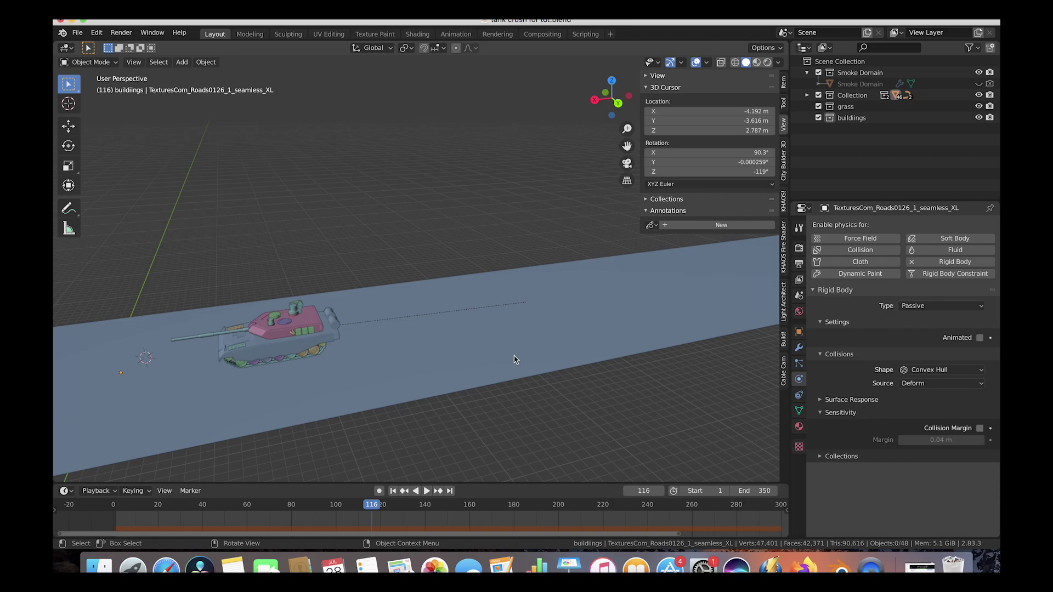
key(ctrl+z)
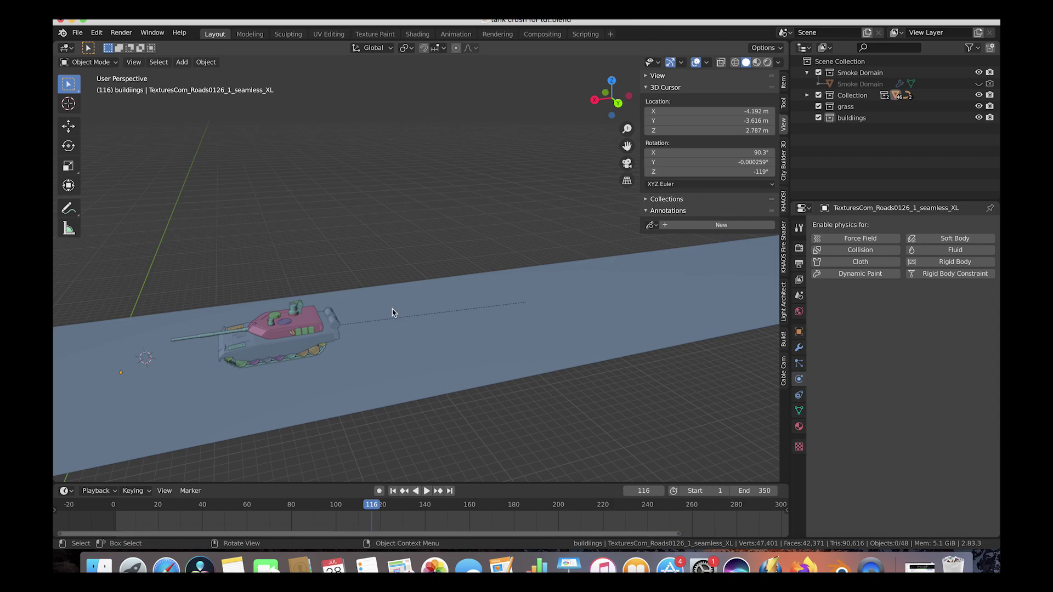
click(627, 362)
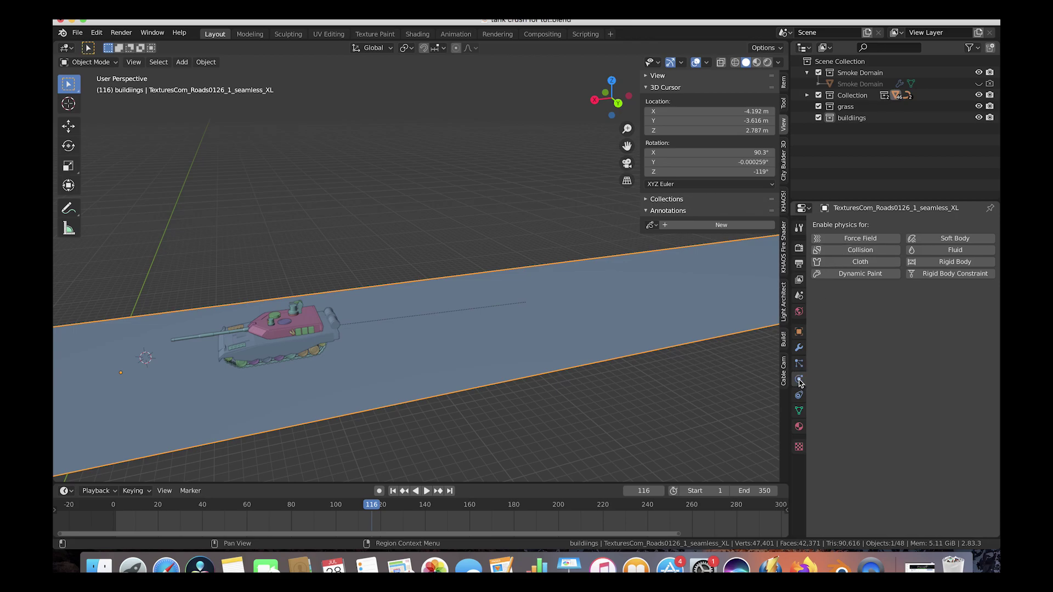
click(856, 254)
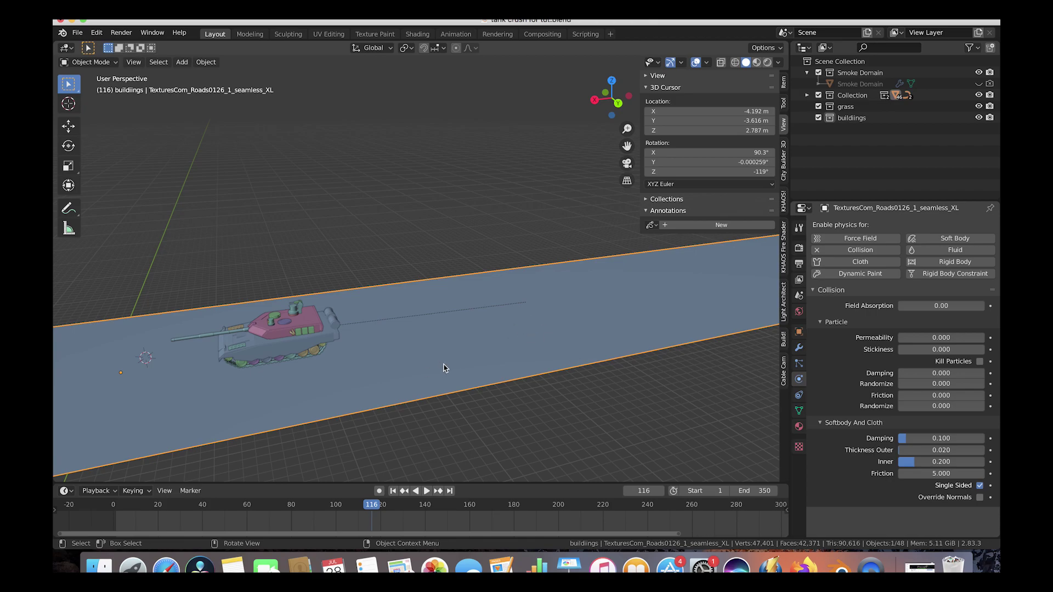
Inspect the road plane's subdivisions in Edit Mode and return to Object Mode.
click(92, 62)
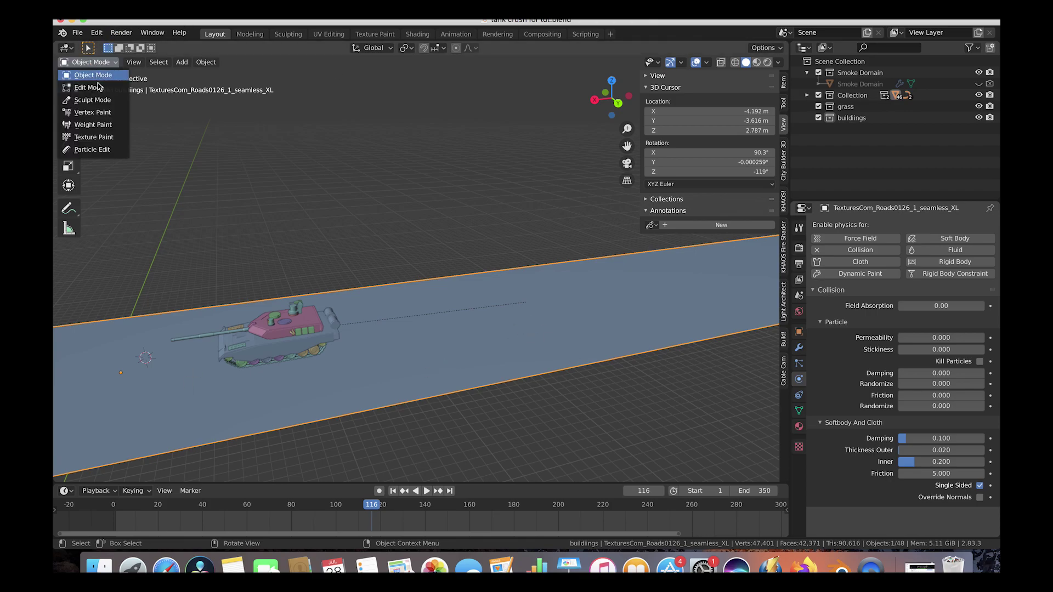
click(95, 89)
scroll(431, 248, down, 5)
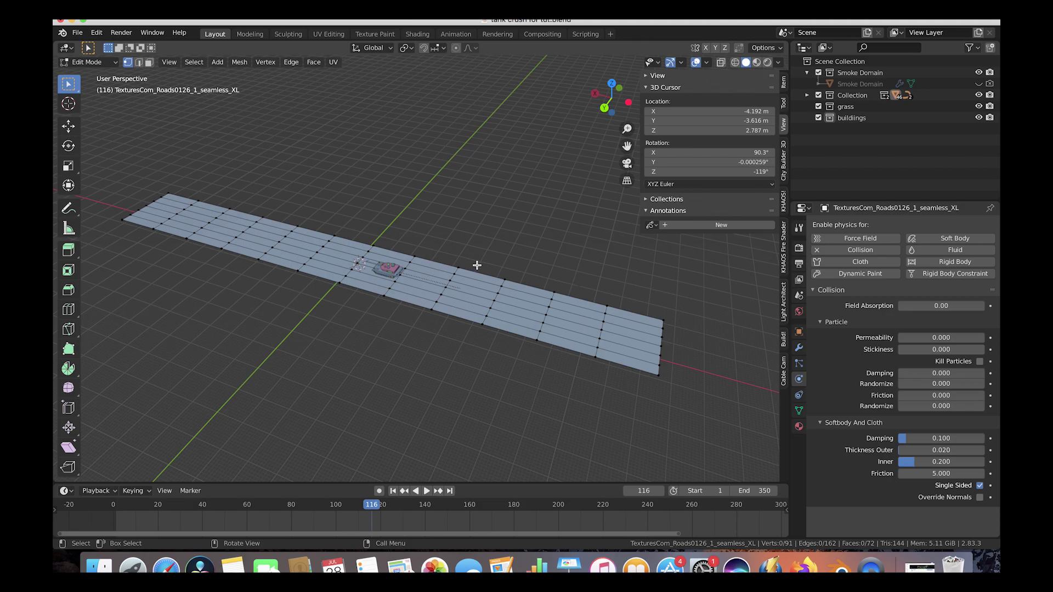
click(94, 62)
click(102, 77)
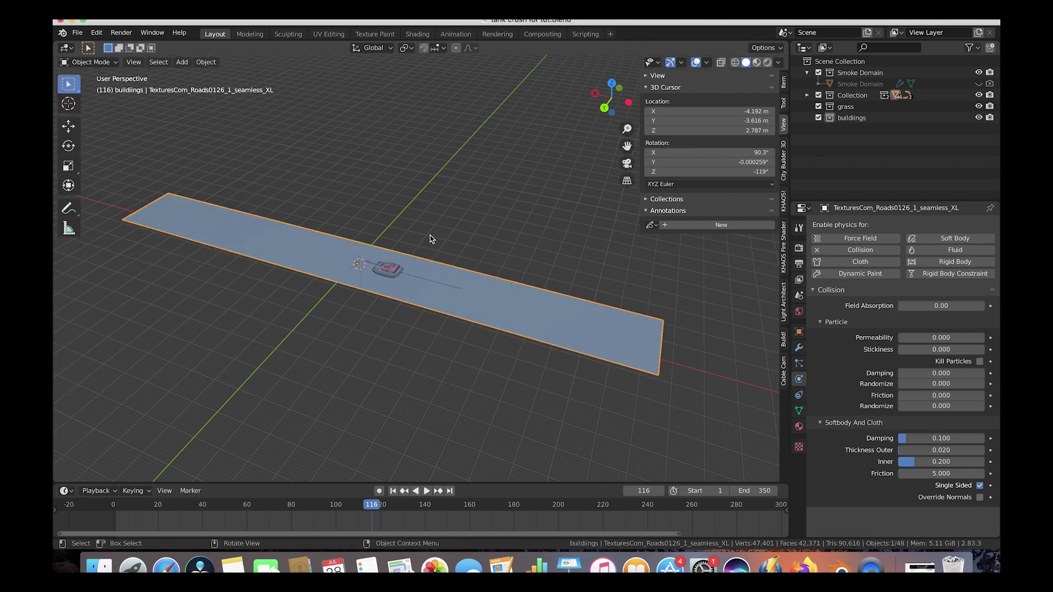
scroll(439, 229, up, 5)
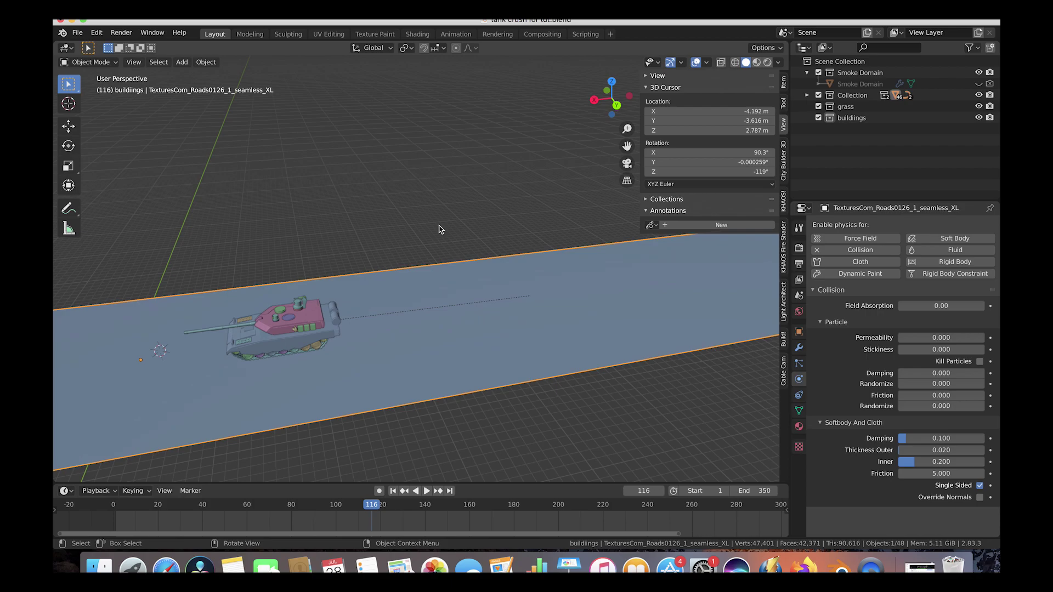
Select the tank's body and view the tank from the front viewpoint in orthographic projection.
middle_drag(439, 230, 317, 334)
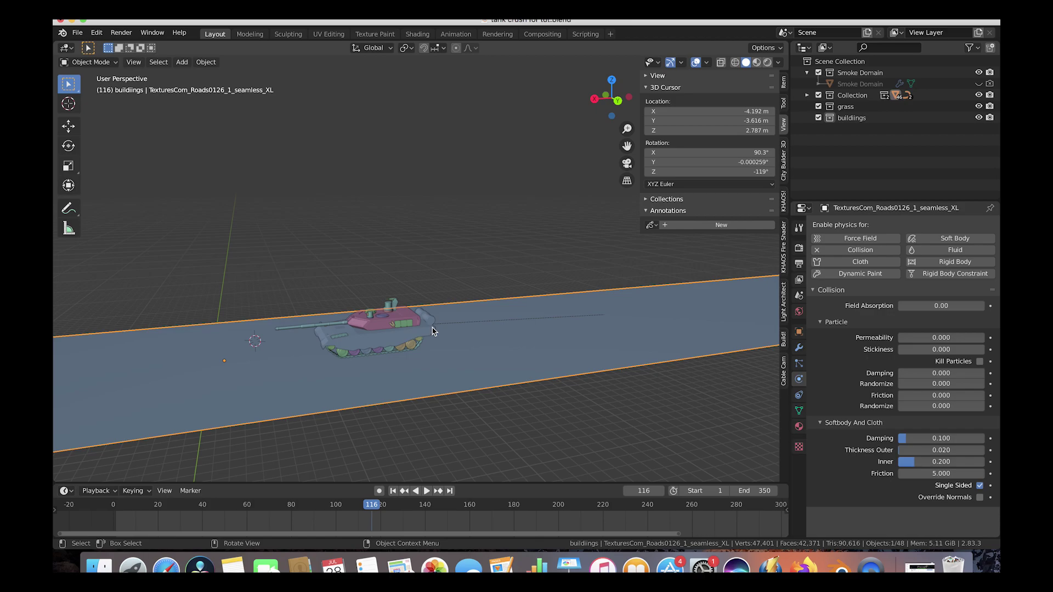
middle_drag(433, 331, 536, 274)
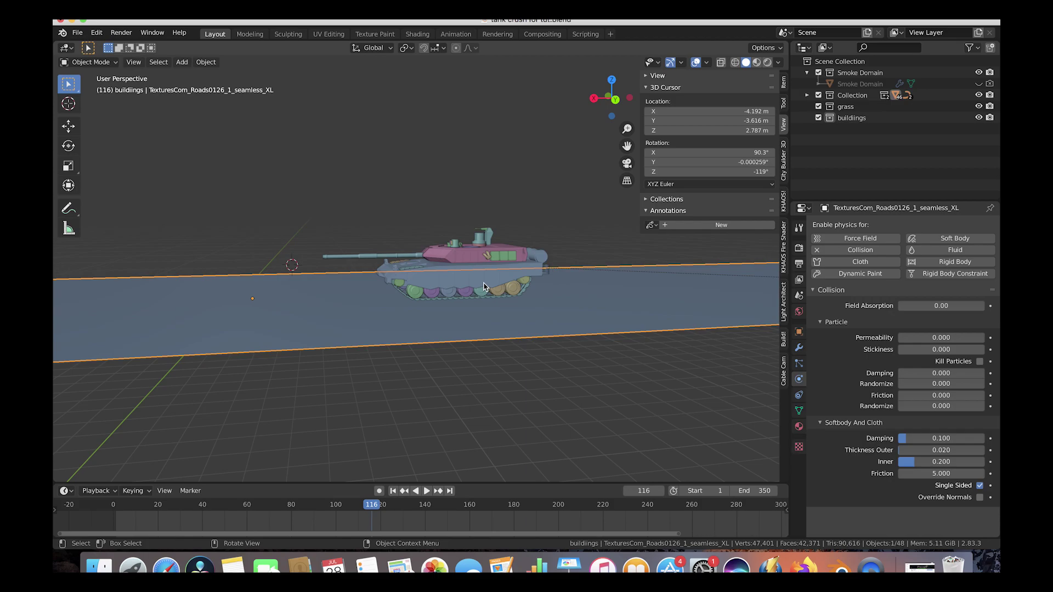
click(443, 281)
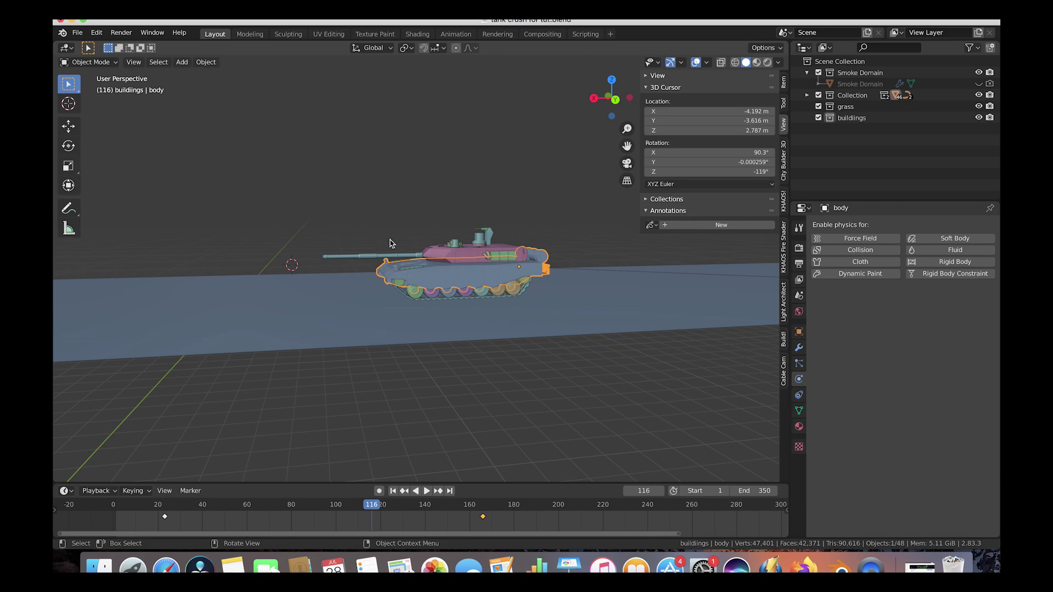
click(133, 62)
mouse_move(165, 192)
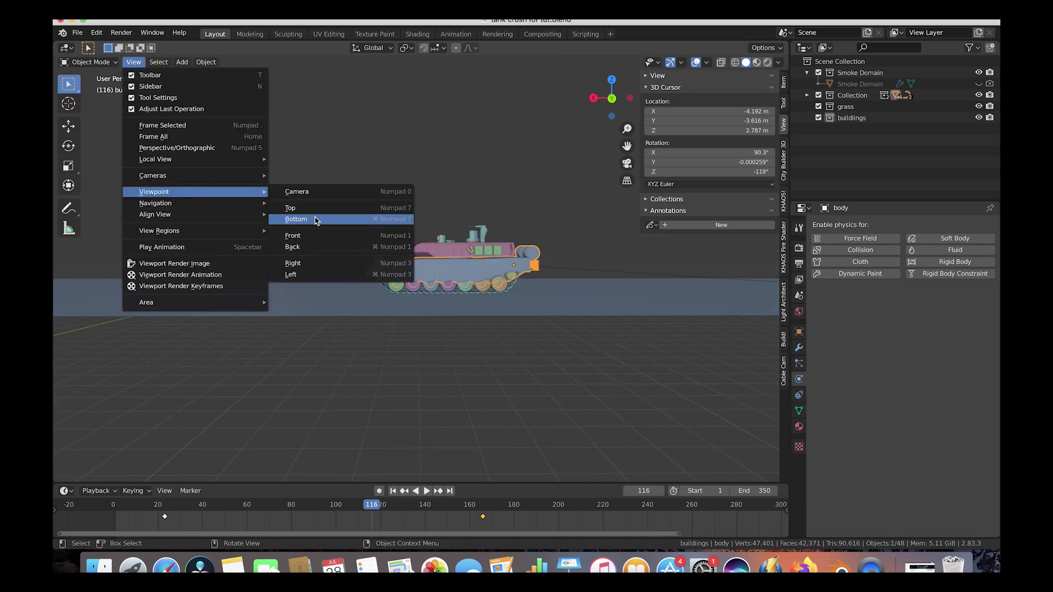
click(301, 236)
scroll(377, 270, up, 3)
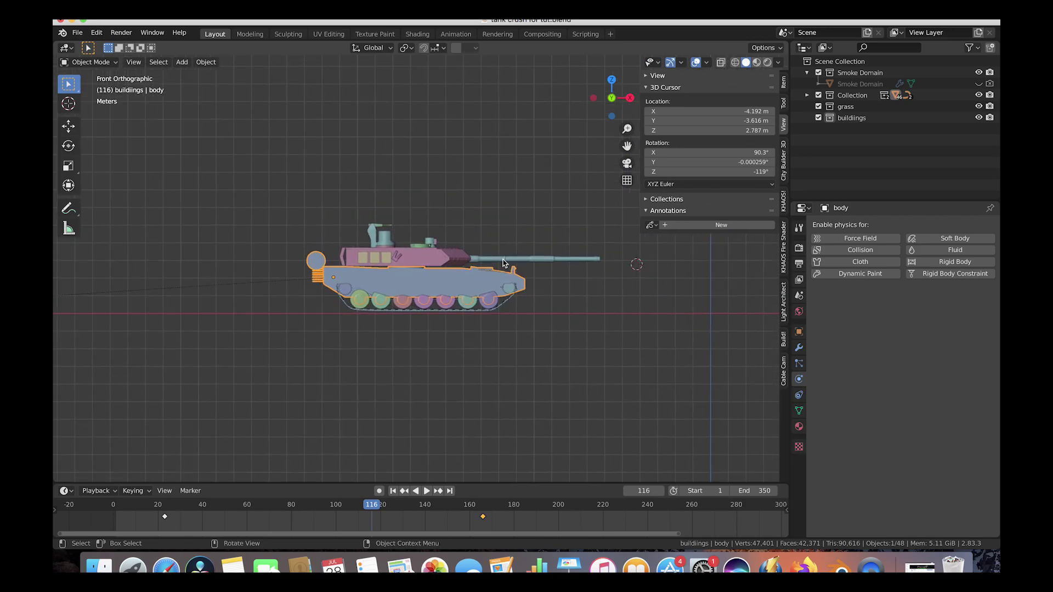
Add a cube, move it over the middle of the tank's hull, and scale it up by about 1.7.
key(shift+a)
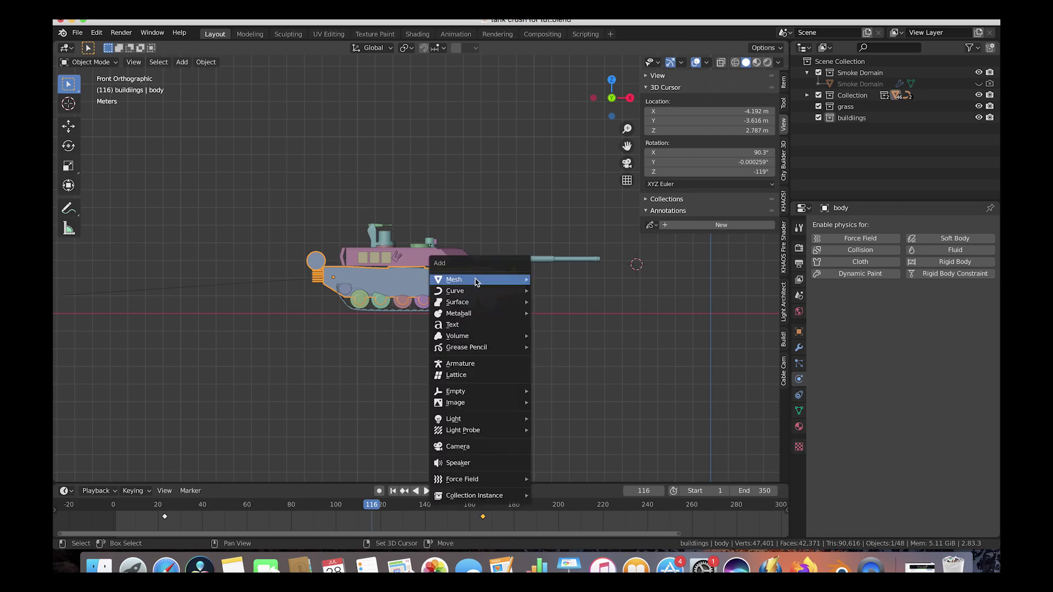
mouse_move(478, 282)
click(546, 291)
key(g)
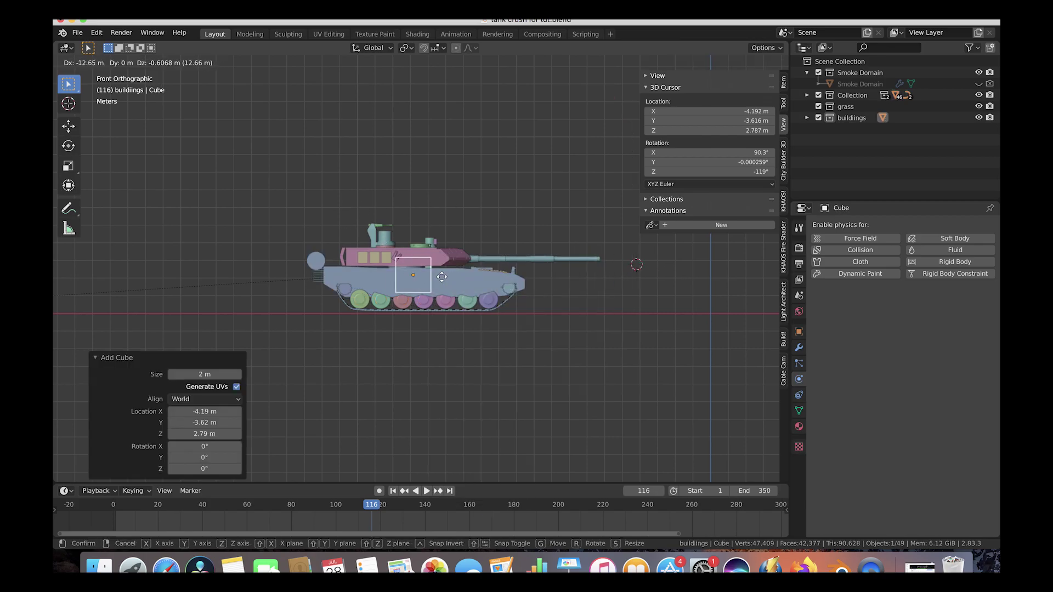
click(432, 283)
key(s)
click(439, 277)
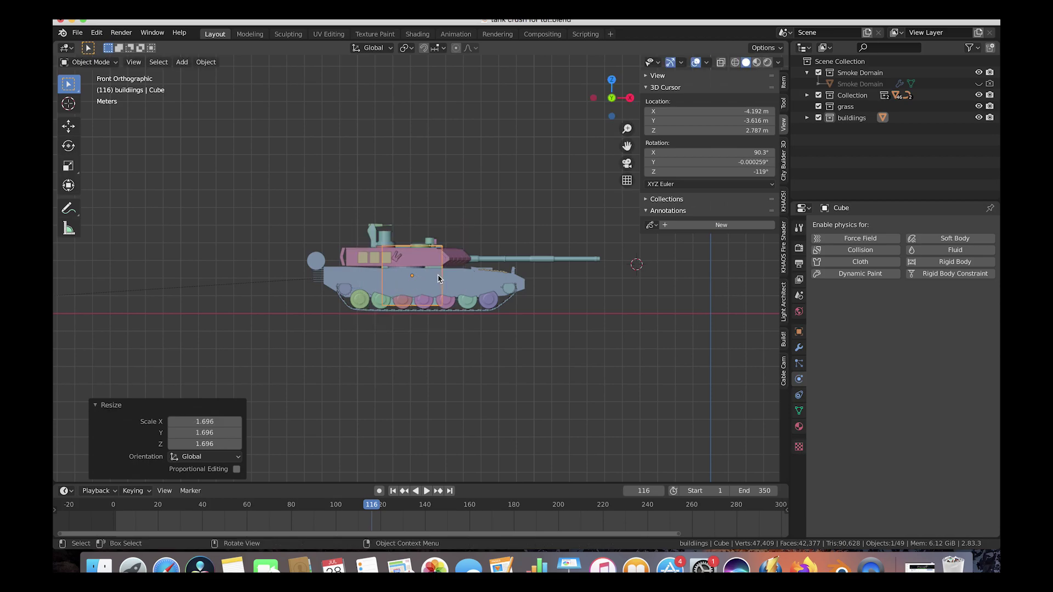
Adjust the cube's position and scale to span from the tracks to the top of the turret.
key(g)
click(433, 283)
key(s)
click(465, 282)
key(g)
click(466, 282)
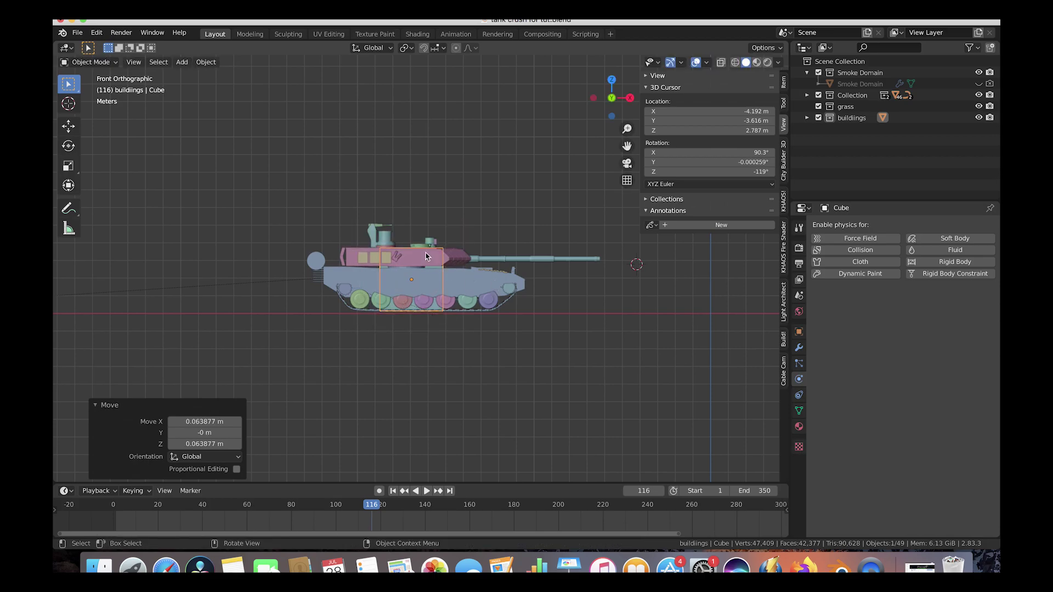
Edit the cube in wireframe shading and extrude its gun-side face toward the front of the tank.
click(90, 62)
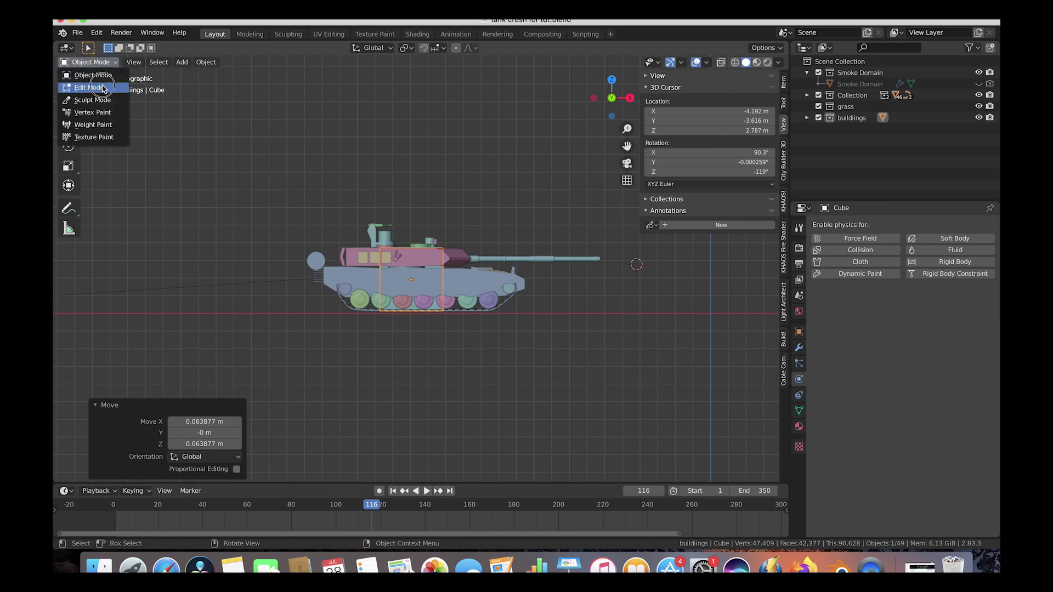
click(103, 87)
key(z)
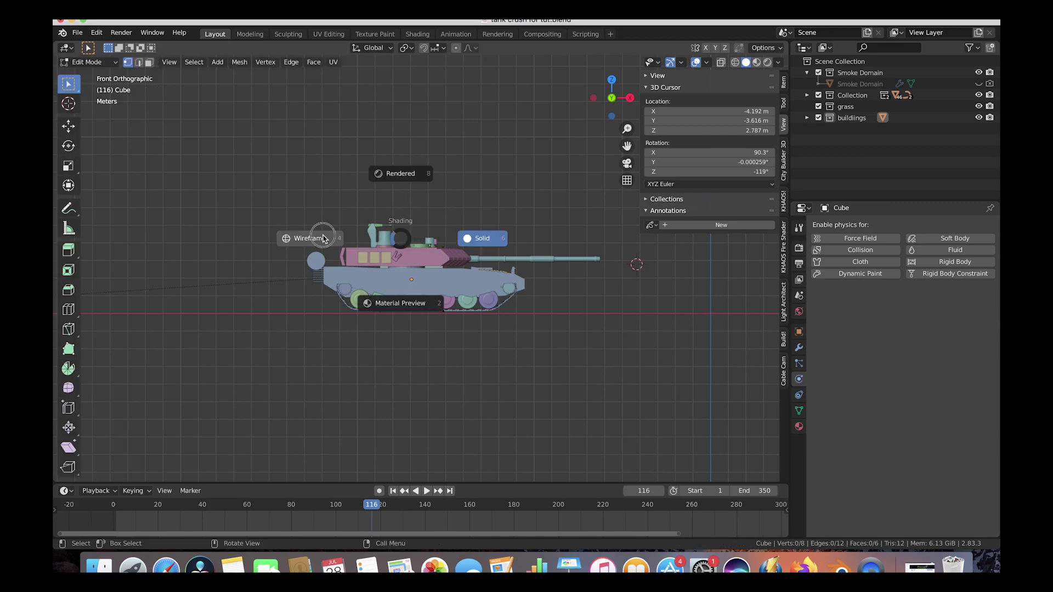
click(323, 239)
drag(455, 235, 405, 313)
key(e)
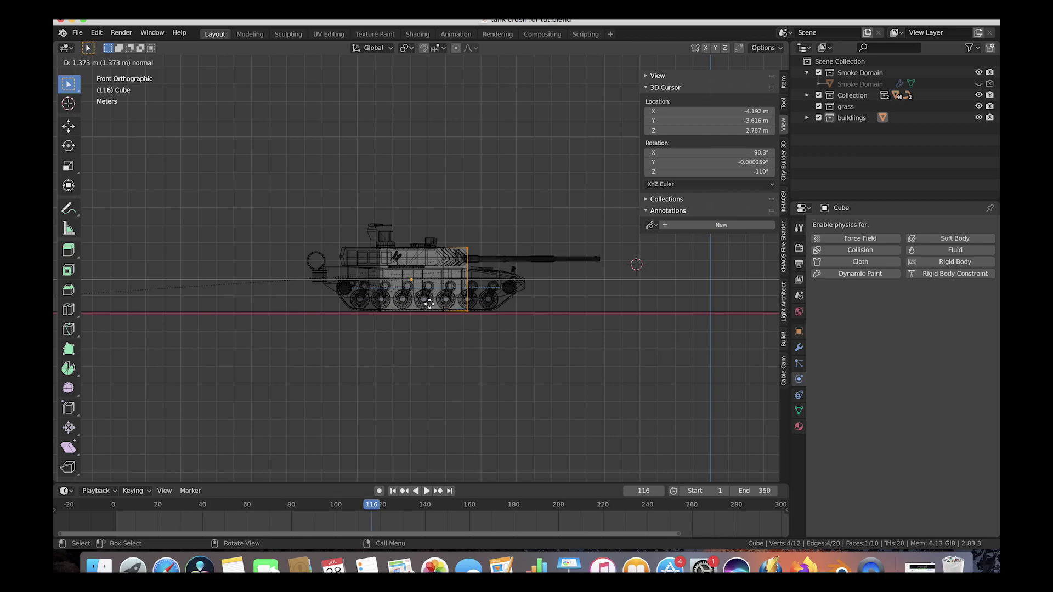
click(428, 304)
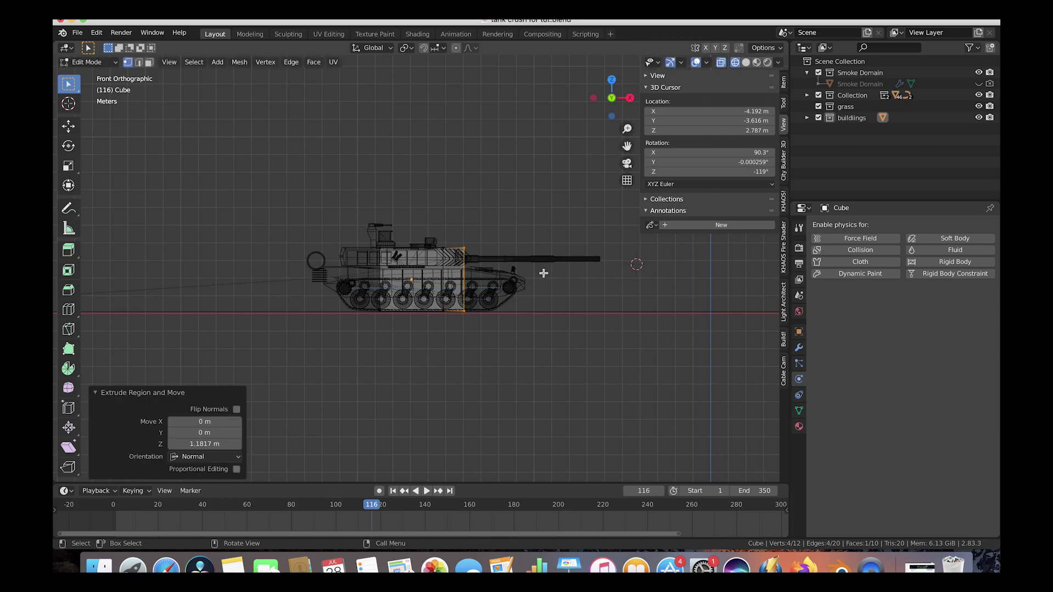
Scale the extruded front face to about 0.55, lower it, and adjust its height and position to follow the sloping hull.
key(s)
click(492, 275)
key(g)
key(z)
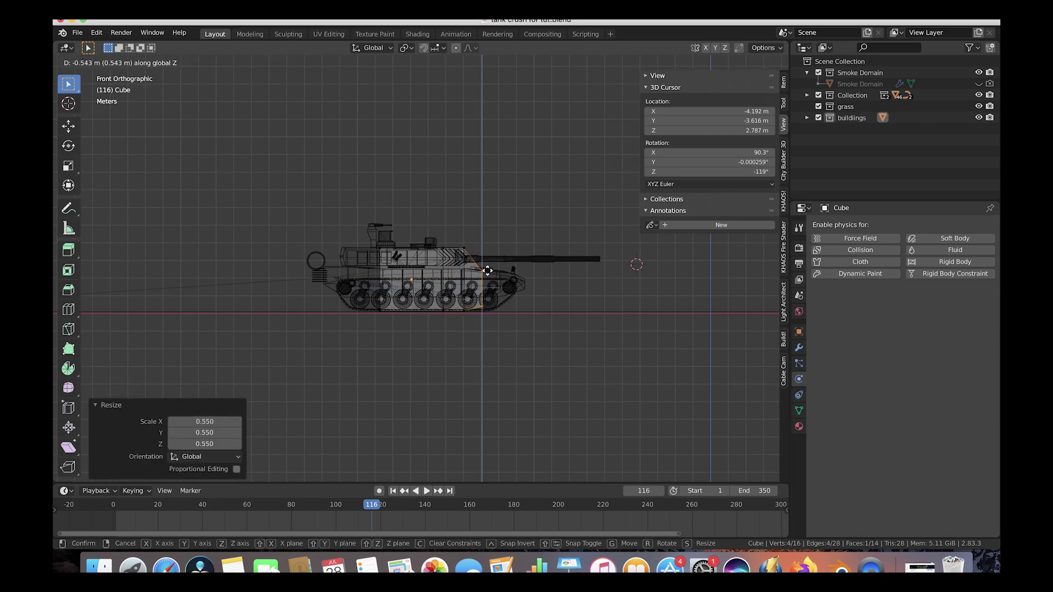
click(487, 271)
key(s)
key(z)
click(529, 279)
key(g)
click(529, 276)
Extrude the front face further toward the hull's nose, then resize and reposition it to match the tank's outline.
key(e)
Extrude the front face to the hull's nose tip, resize it vertically, and lower the mesh's underside vertices by about 0.03 m.
key(e)
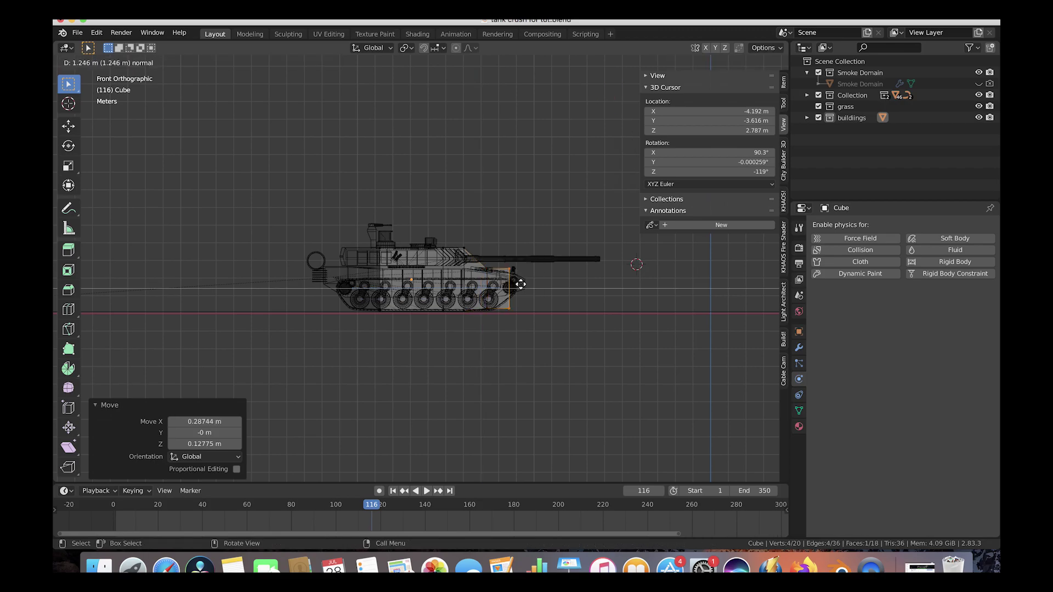
click(520, 284)
key(s)
click(539, 289)
key(g)
click(550, 289)
key(e)
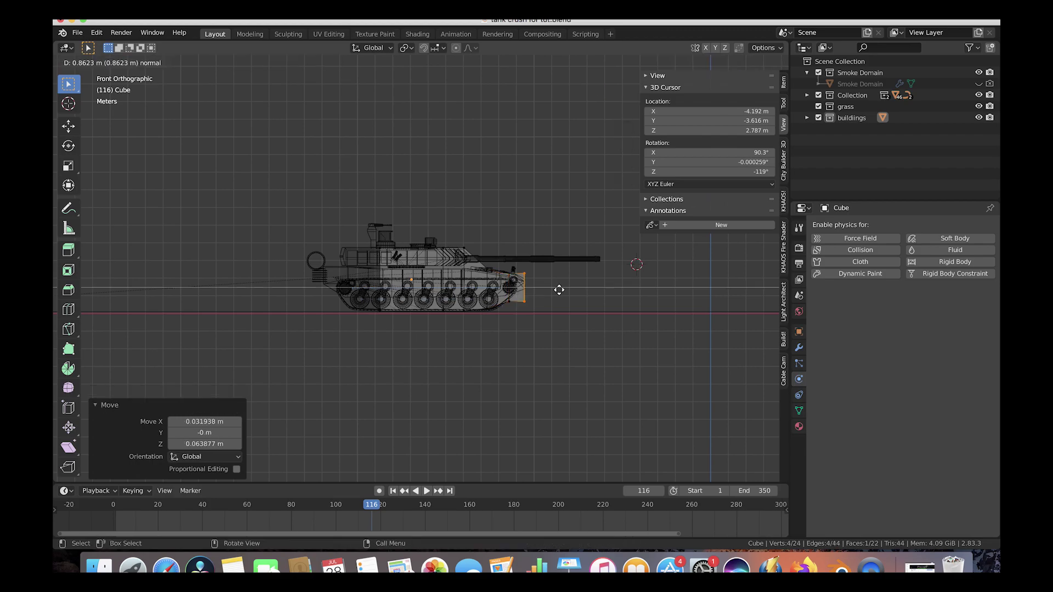
click(578, 289)
key(s)
key(z)
click(549, 289)
key(g)
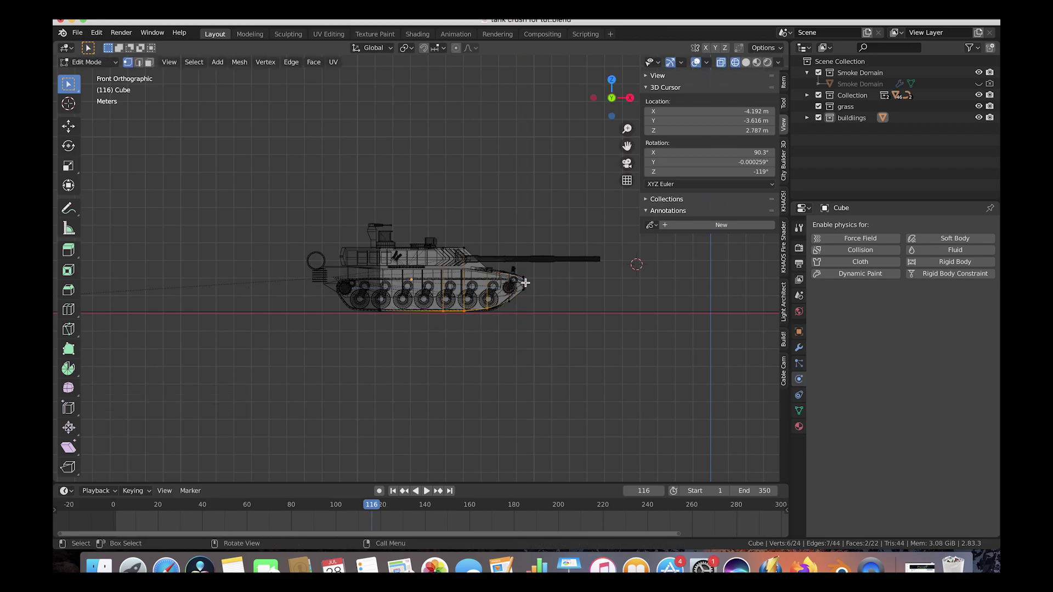
Extrude the cube's rear face in sections to the tank's back end, shifting it to follow the hull outline.
key(g)
key(z)
click(525, 281)
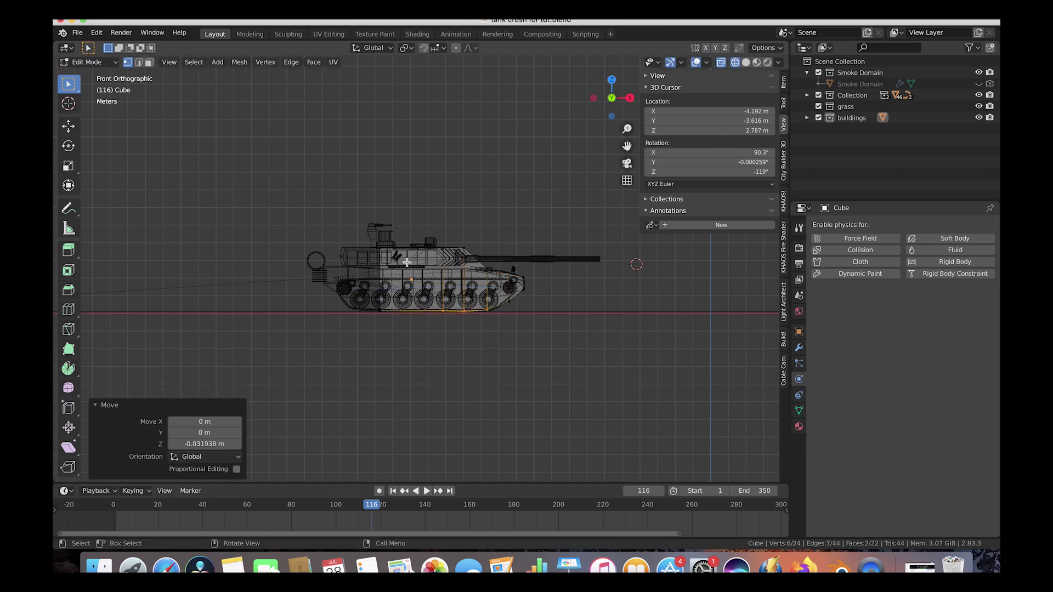
drag(296, 217, 412, 365)
key(e)
click(439, 273)
key(g)
click(439, 266)
key(e)
click(408, 279)
middle_drag(408, 279, 449, 296)
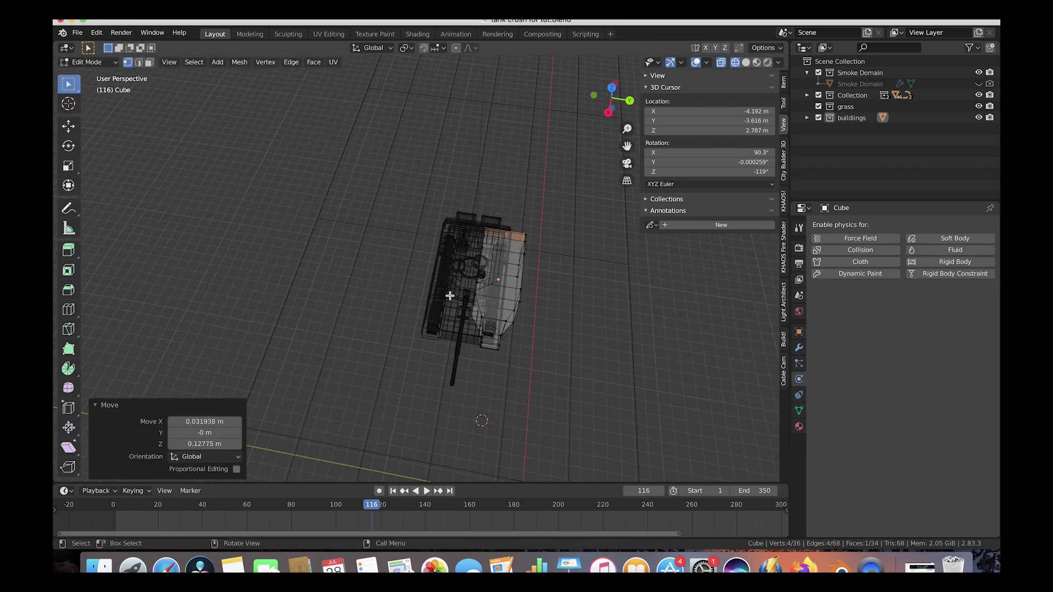
Select the whole collision mesh, stretch it along Y to the tank's full width, and move it to cover the hull.
key(KP_7)
scroll(442, 298, up, 4)
key(a)
key(s)
key(y)
click(405, 267)
key(g)
click(405, 268)
middle_drag(404, 268, 344, 338)
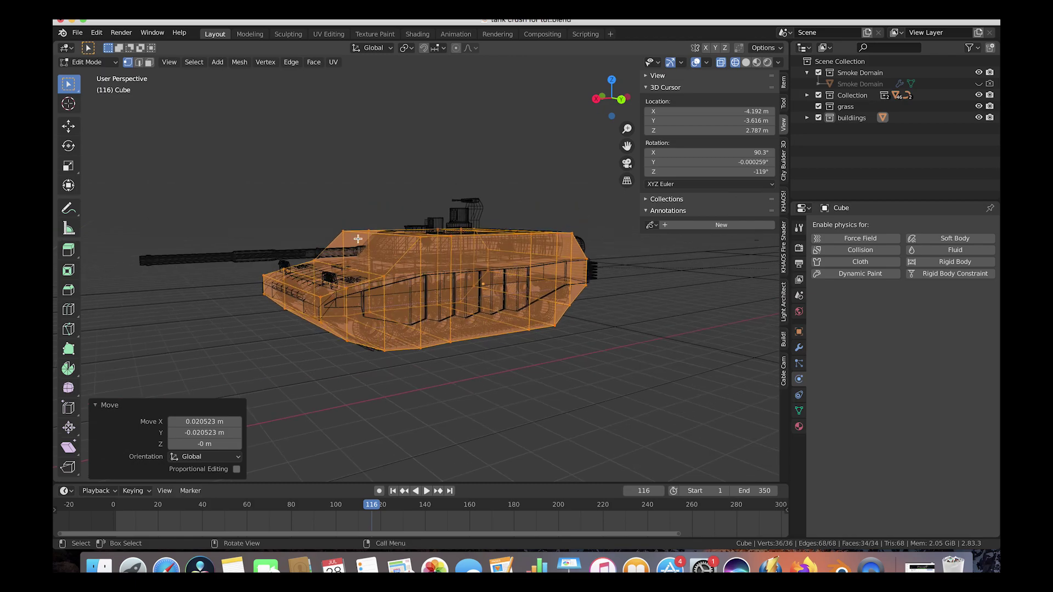
middle_drag(276, 267, 534, 222)
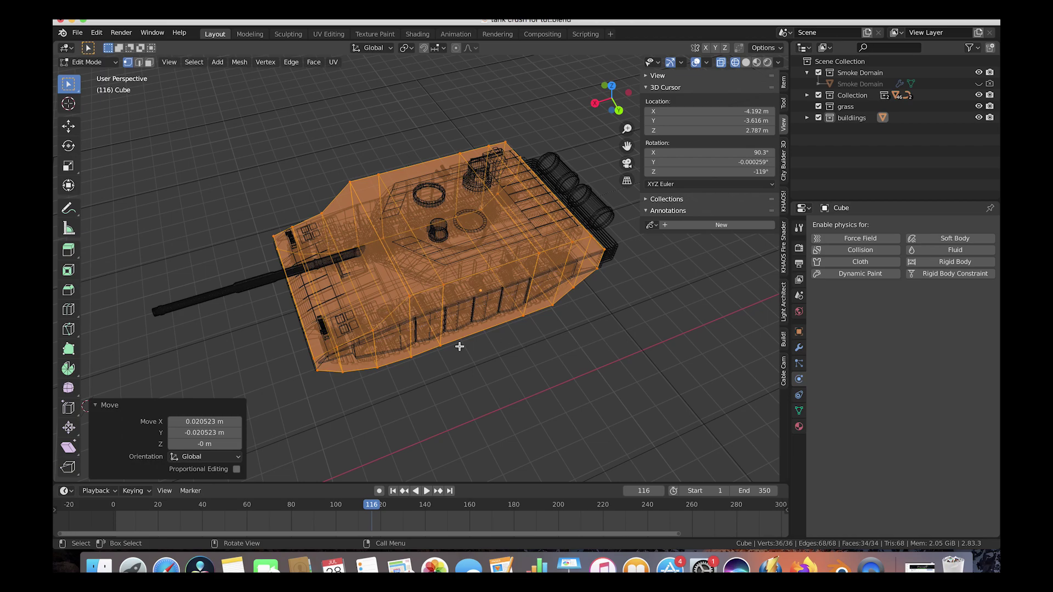
Subdivide the whole collision mesh with 6 cuts and return to Object Mode.
click(291, 62)
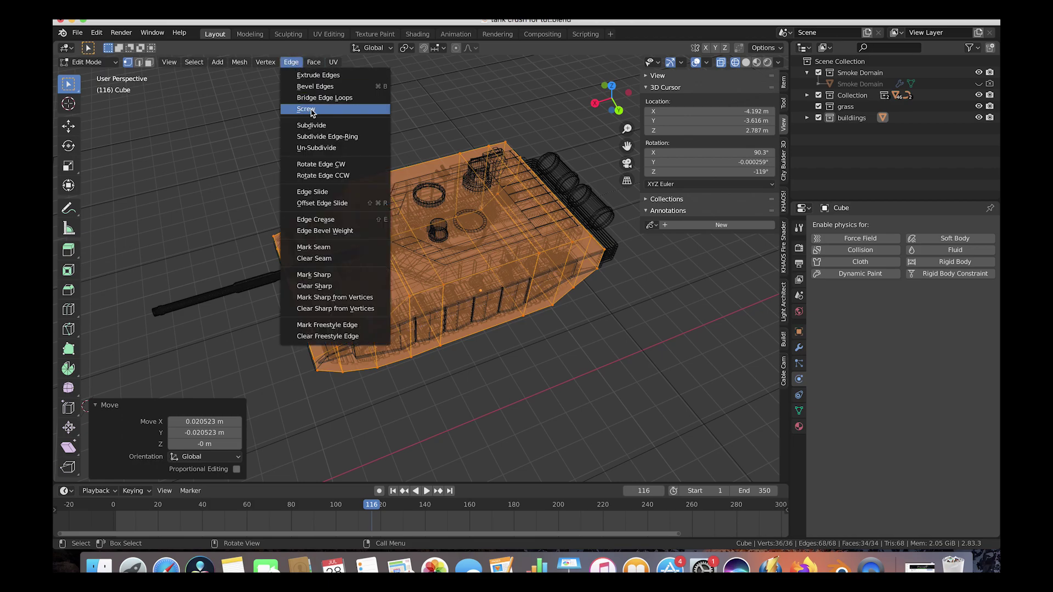
click(311, 125)
middle_drag(543, 186, 490, 230)
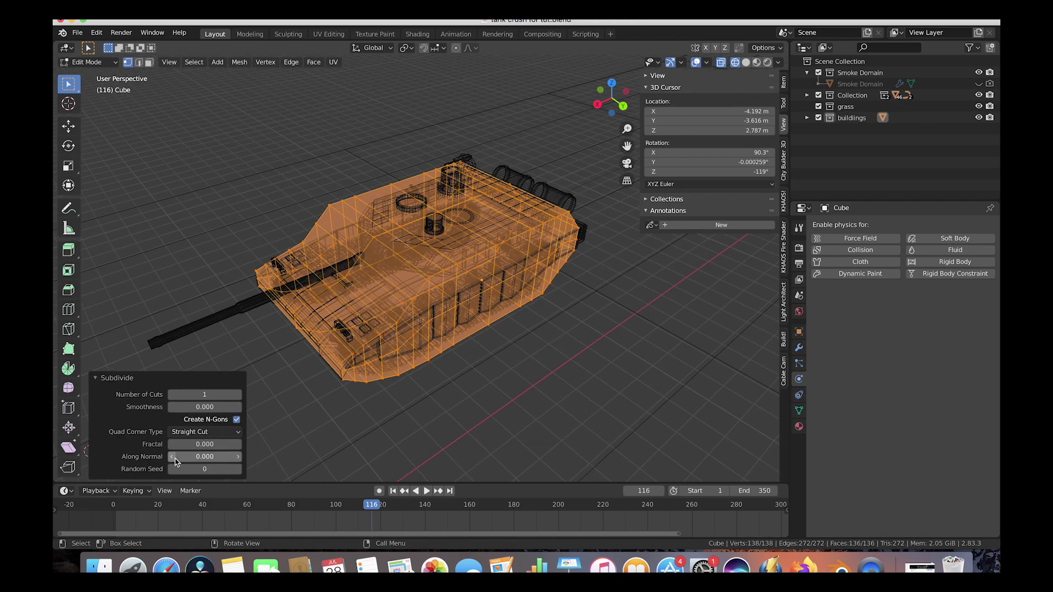
click(237, 395)
click(237, 394)
click(237, 395)
click(237, 395)
click(237, 395)
middle_drag(476, 322, 501, 296)
scroll(501, 296, left, 10)
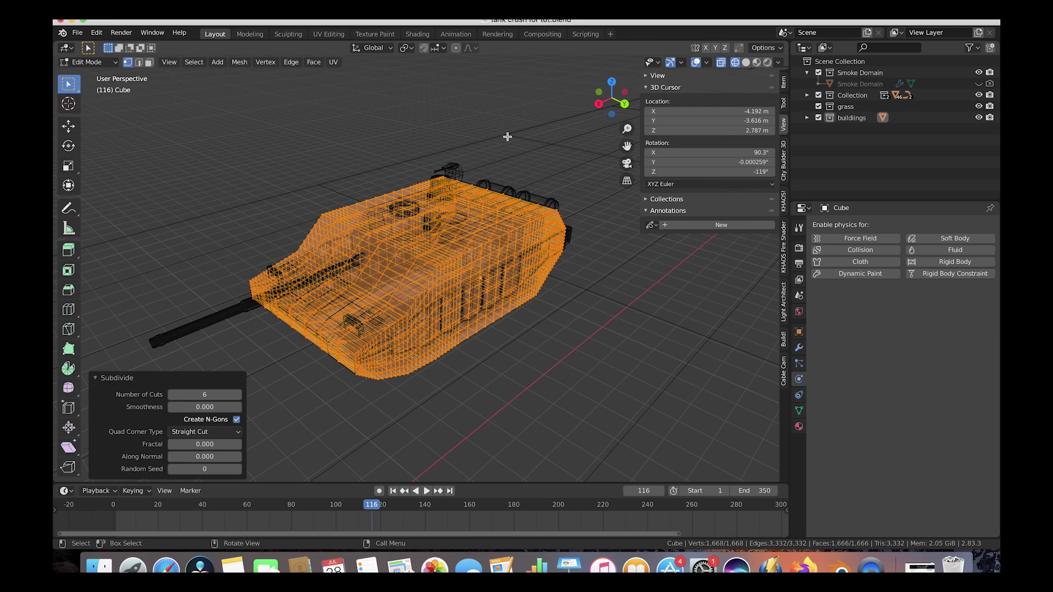
click(101, 62)
click(96, 77)
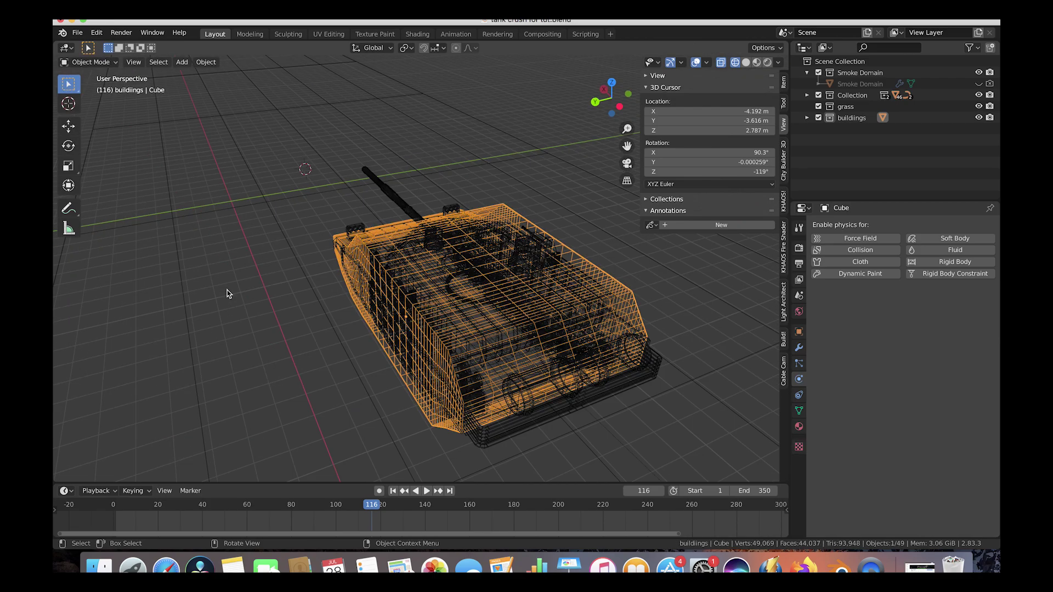
scroll(229, 294, left, 10)
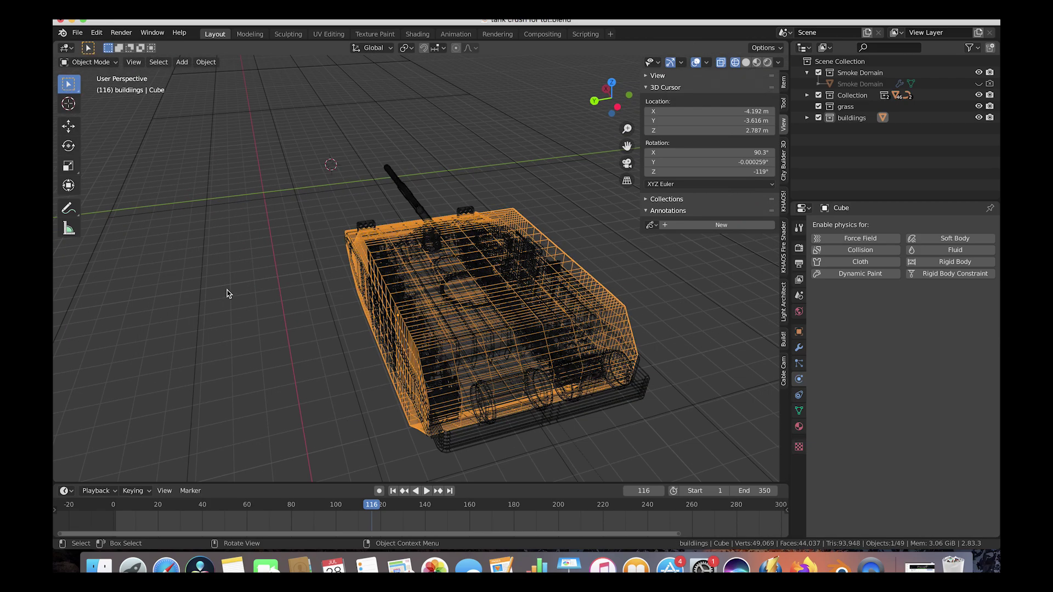
scroll(583, 262, left, 5)
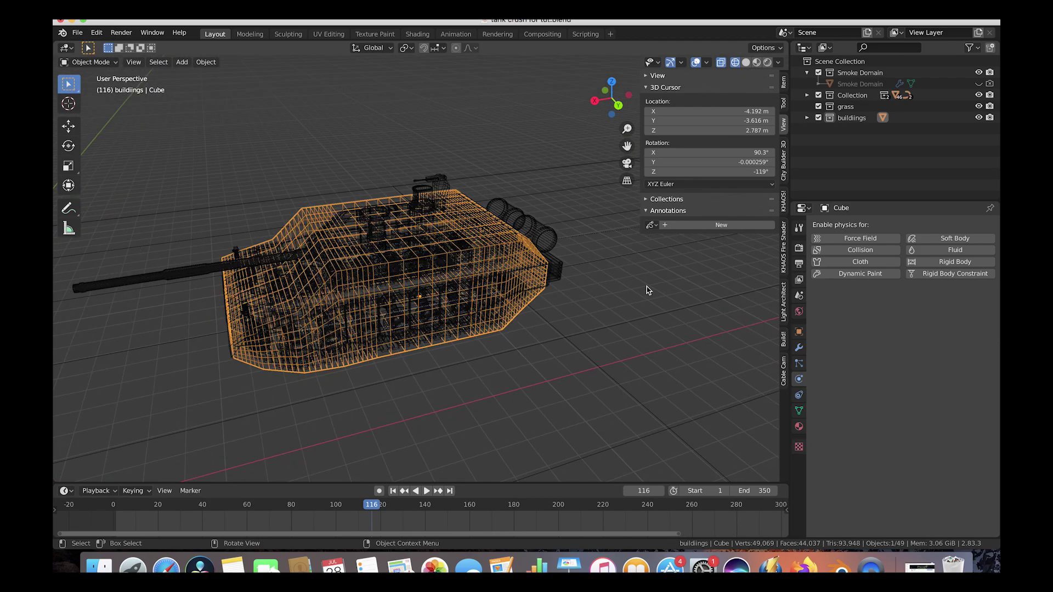
Parent the collision mesh to the tank body as Object and check its movement on the timeline, ending at frame 103.
shift+click(535, 229)
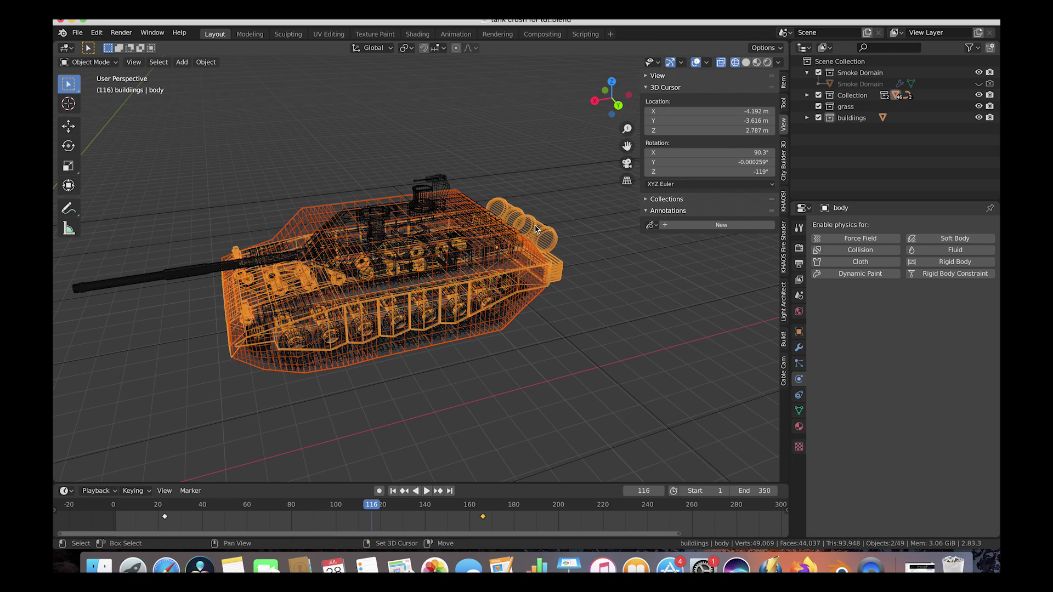
scroll(474, 246, left, 5)
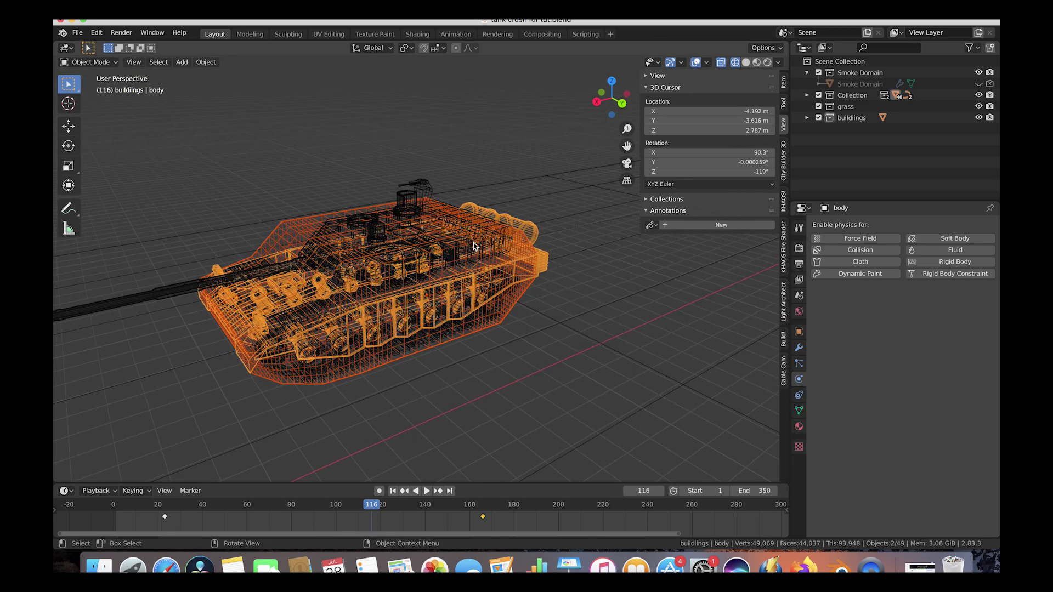
scroll(474, 245, left, 2)
key(ctrl+p)
click(467, 247)
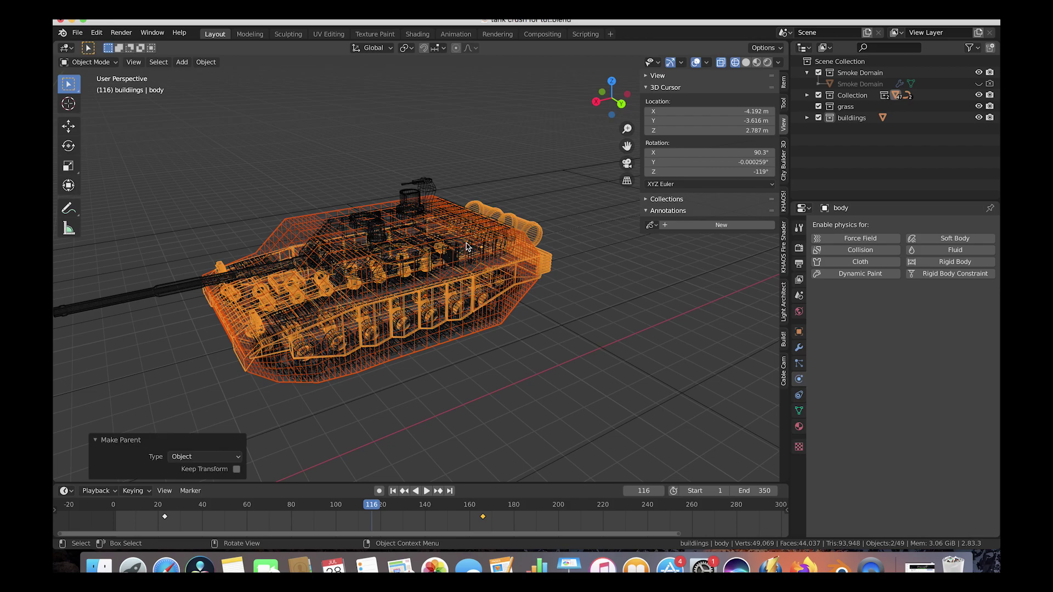
scroll(280, 305, left, 2)
mouse_move(346, 505)
mouse_down()
mouse_move(282, 514)
mouse_move(385, 504)
mouse_move(342, 504)
mouse_up()
key(space)
Select only the collision mesh around the tank and enable Collision physics for it.
click(463, 233)
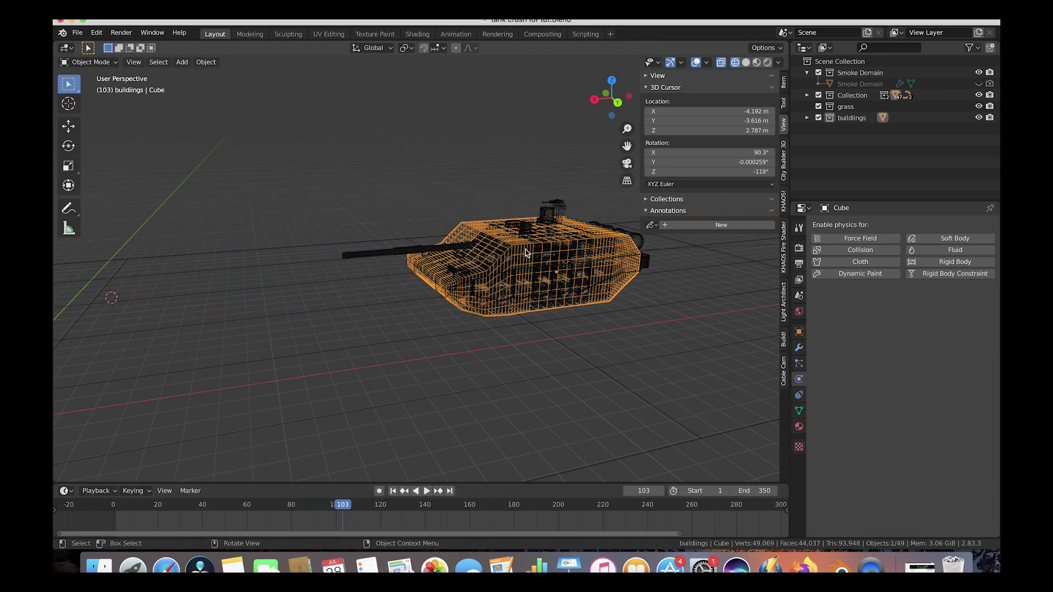
scroll(526, 253, left, 2)
shift+scroll(525, 253, right, 5)
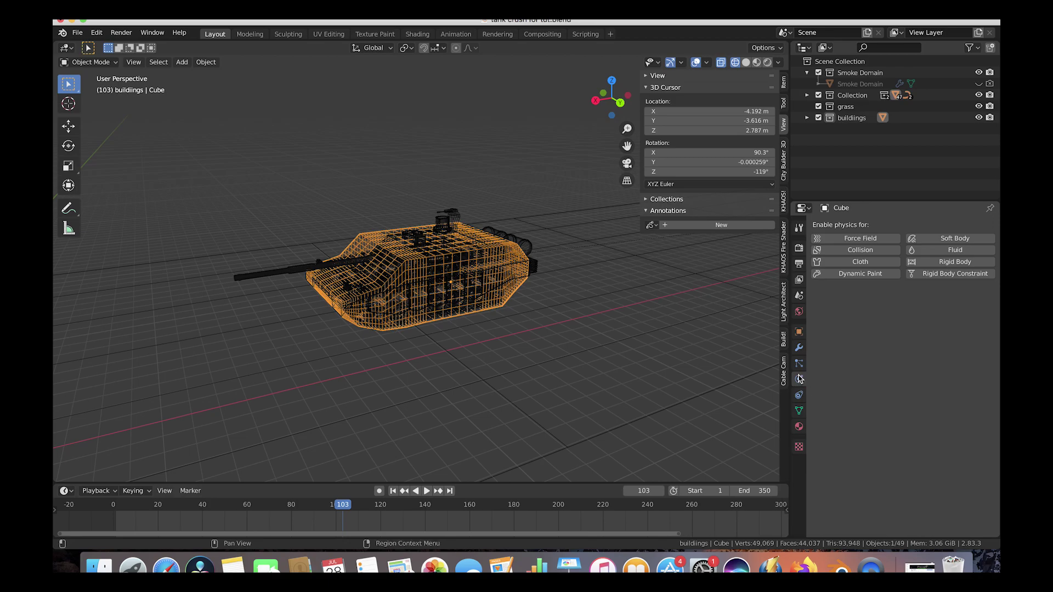
click(860, 250)
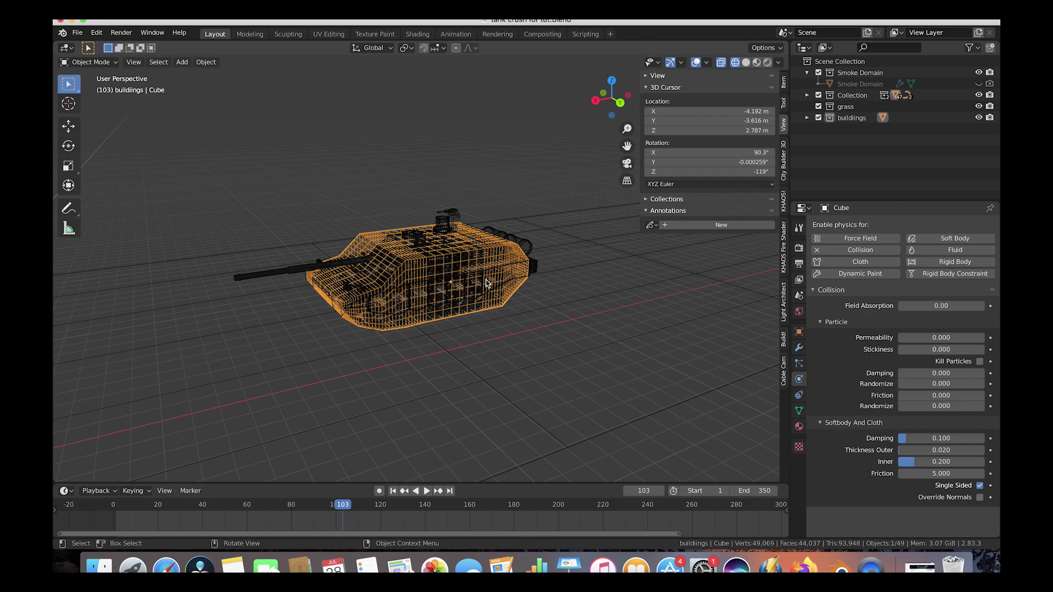
scroll(224, 263, right, 5)
scroll(224, 263, left, 6)
scroll(422, 205, left, 3)
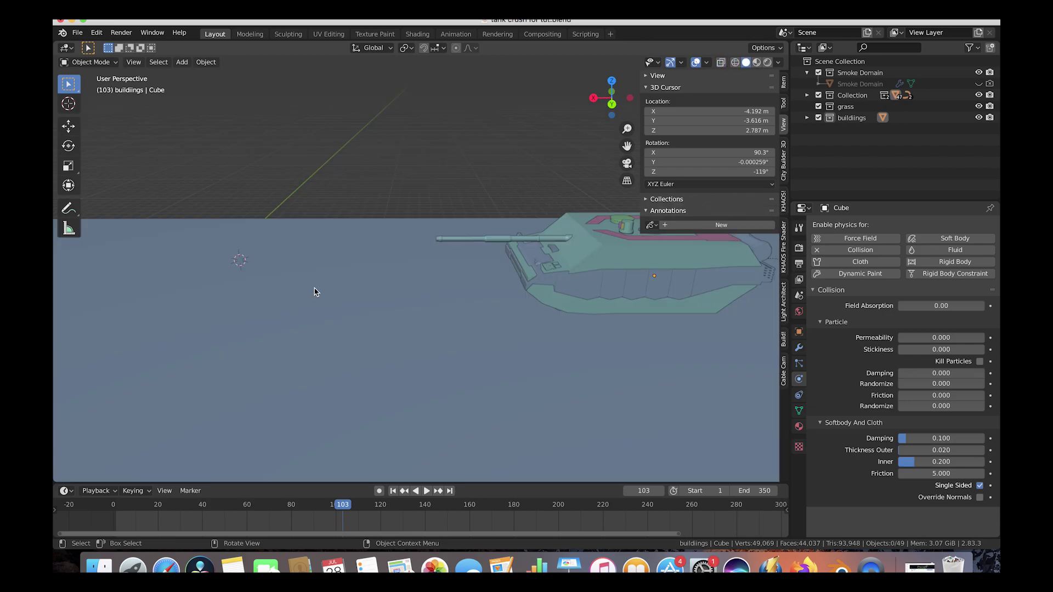
In solid view, add a cylinder mesh on the road and scale it to 1.54 along Z.
scroll(315, 288, down, 3)
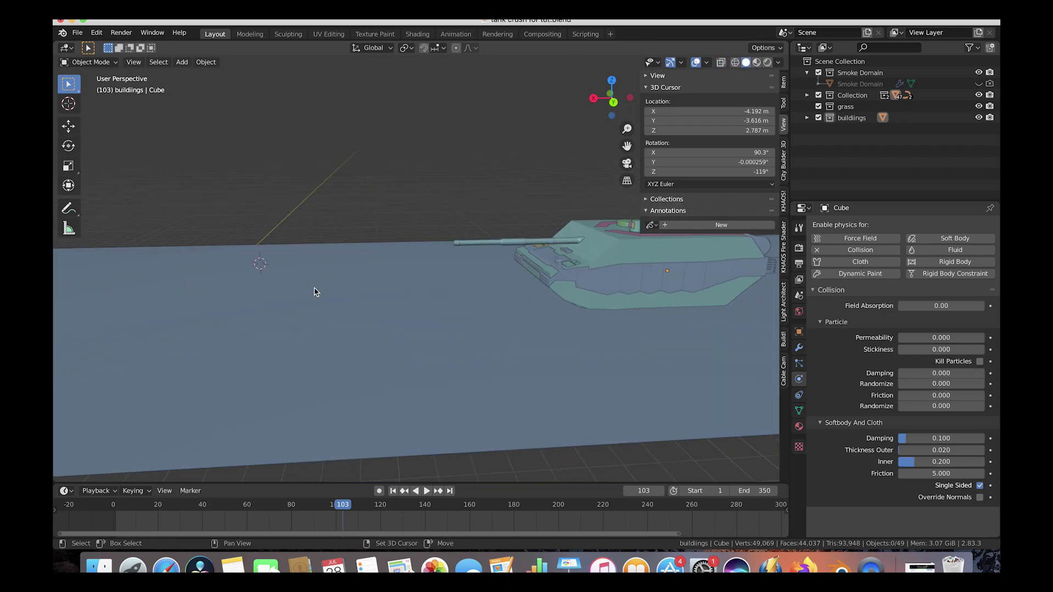
key(shift+a)
mouse_move(340, 273)
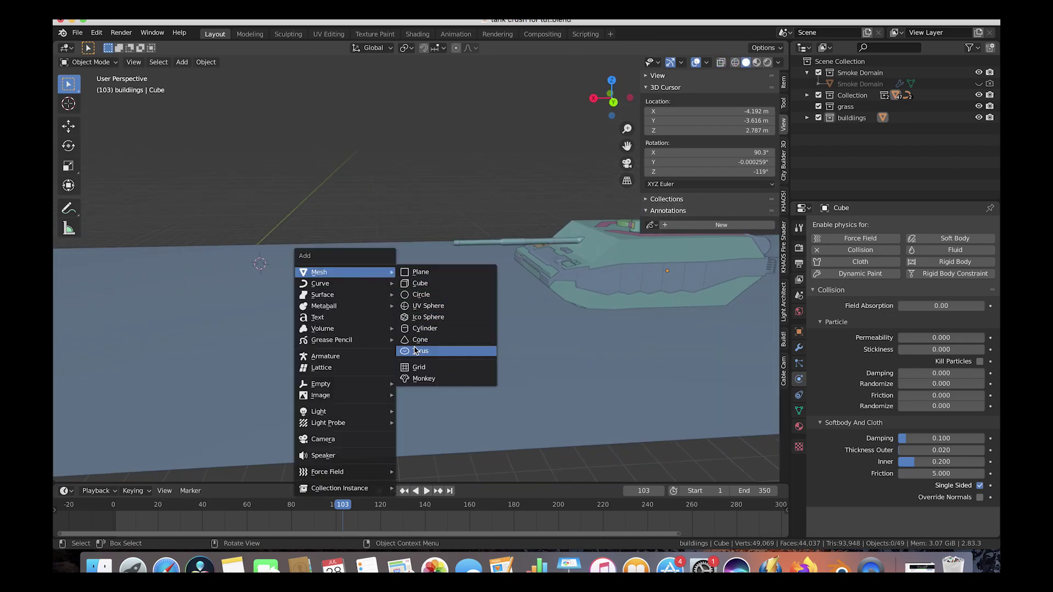
click(431, 331)
key(s)
key(z)
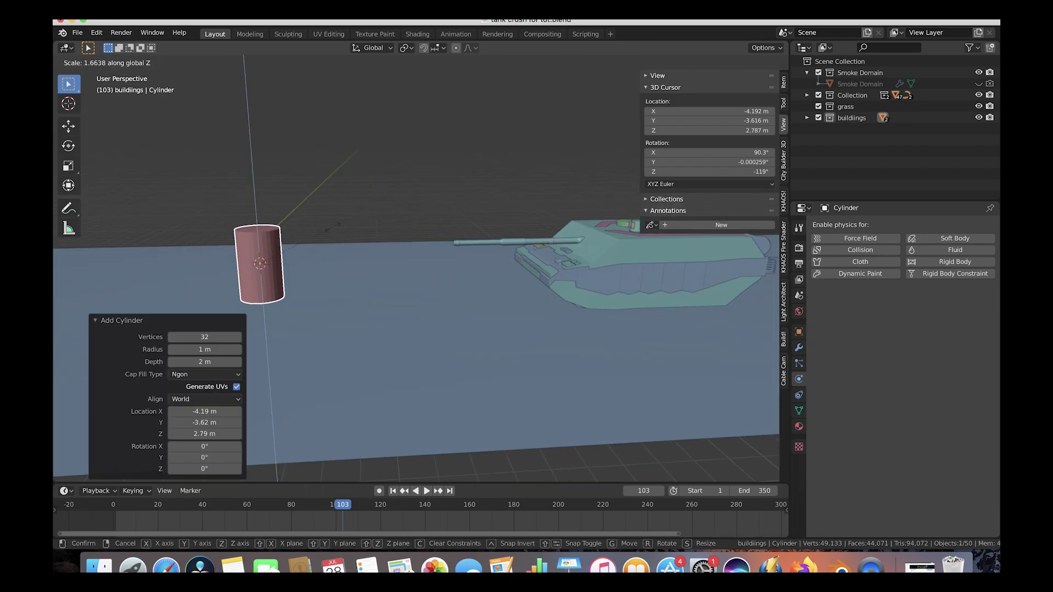
click(329, 232)
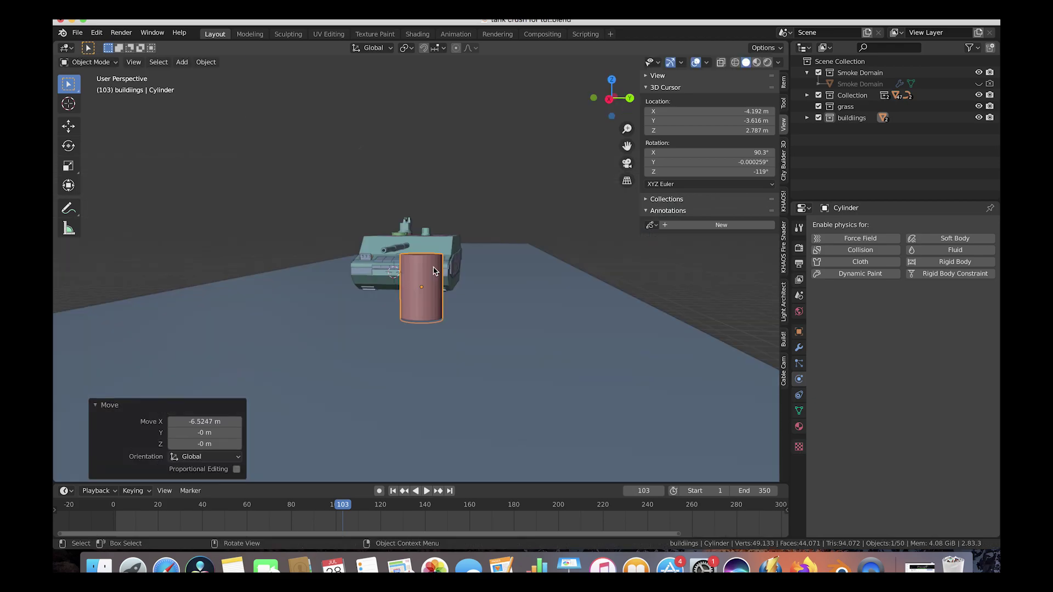
Move the cylinder about -1.79 m along Y so it stands in the tank's path.
middle_drag(433, 271, 317, 286)
key(g)
key(y)
click(397, 280)
middle_drag(322, 220, 410, 273)
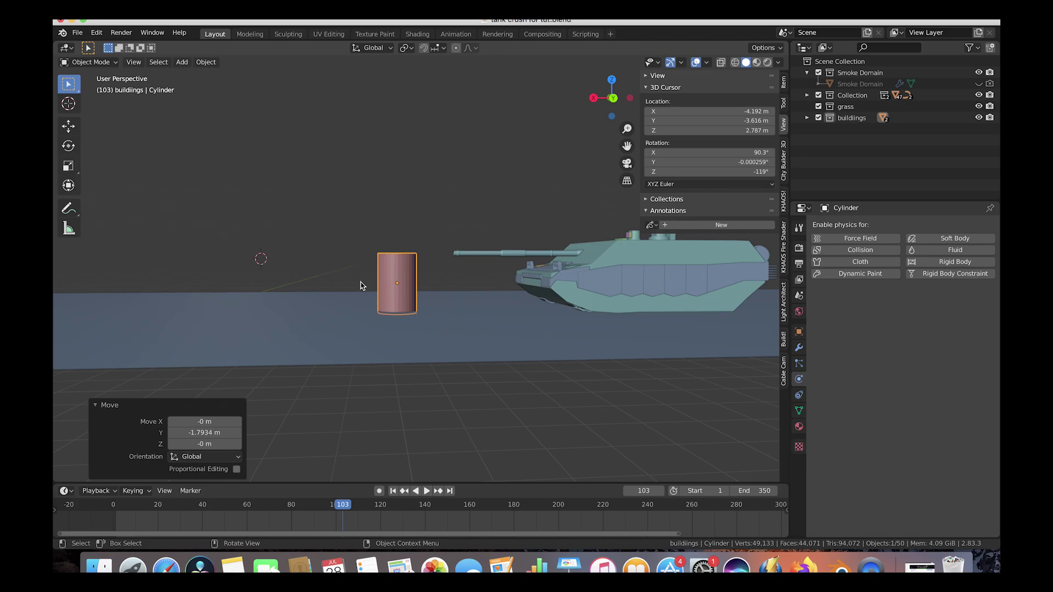
scroll(431, 274, up, 3)
shift+scroll(430, 274, left, 2)
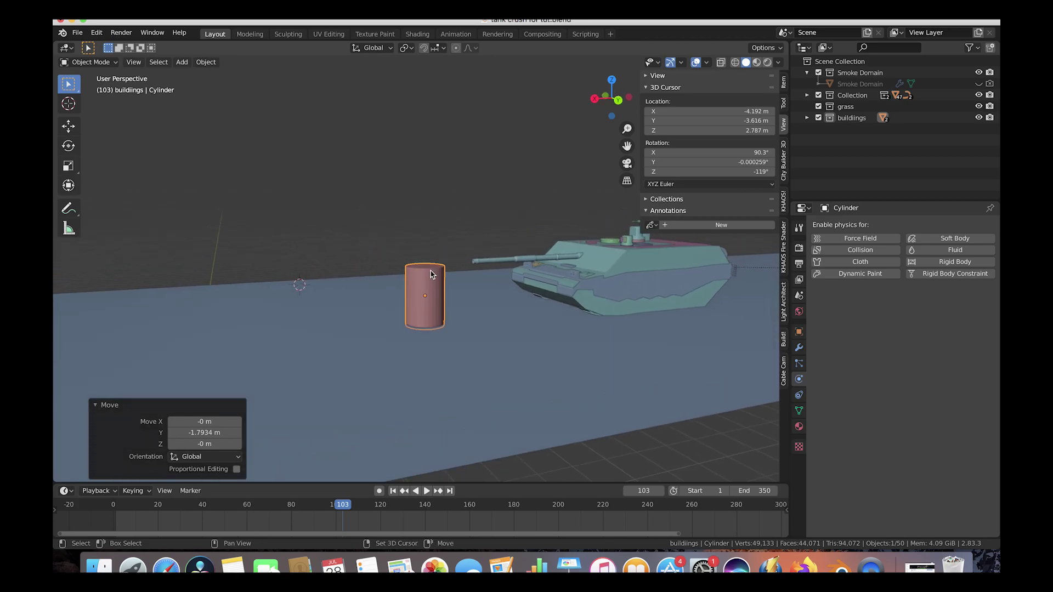
ctrl+scroll(430, 274, up, 2)
shift+scroll(431, 274, left, 1)
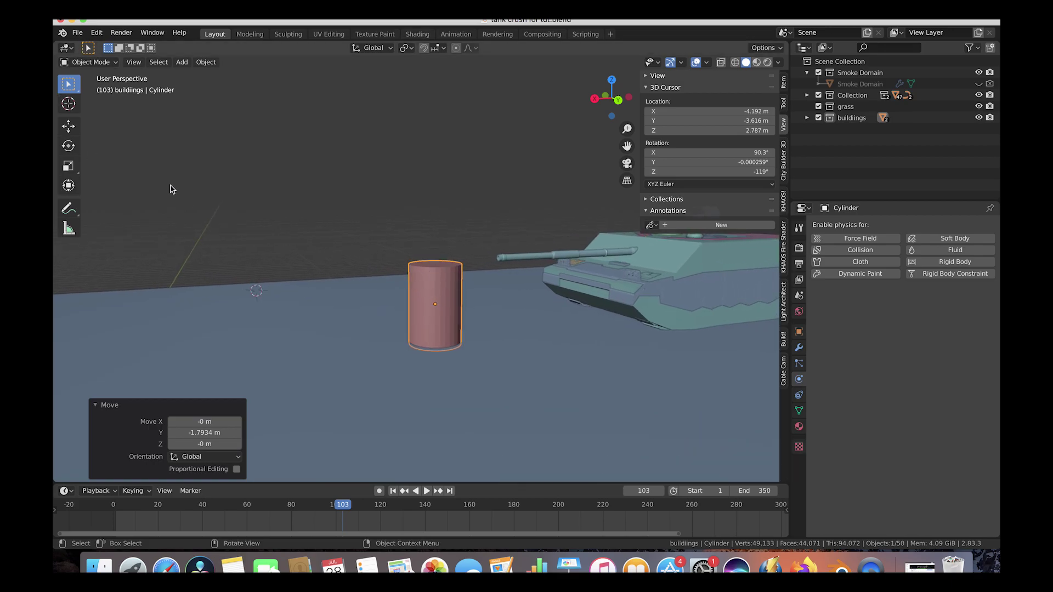
Enter Edit Mode on the cylinder, raise its whole mesh slightly along Z, and deselect everything.
click(88, 62)
click(82, 88)
scroll(462, 258, down, 2)
scroll(462, 258, up, 2)
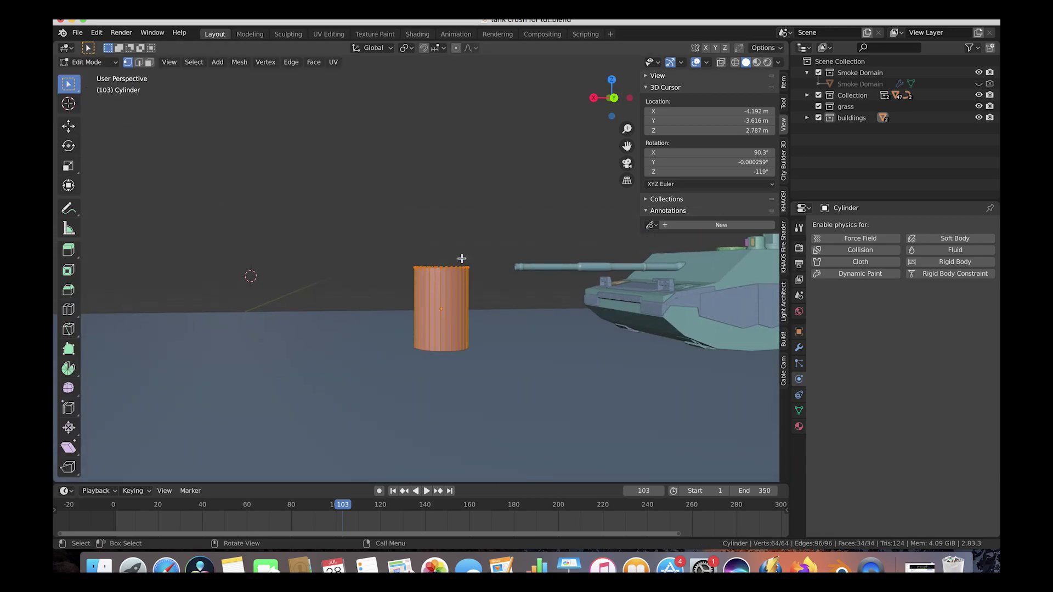
ctrl+scroll(462, 258, up, 2)
key(g)
key(z)
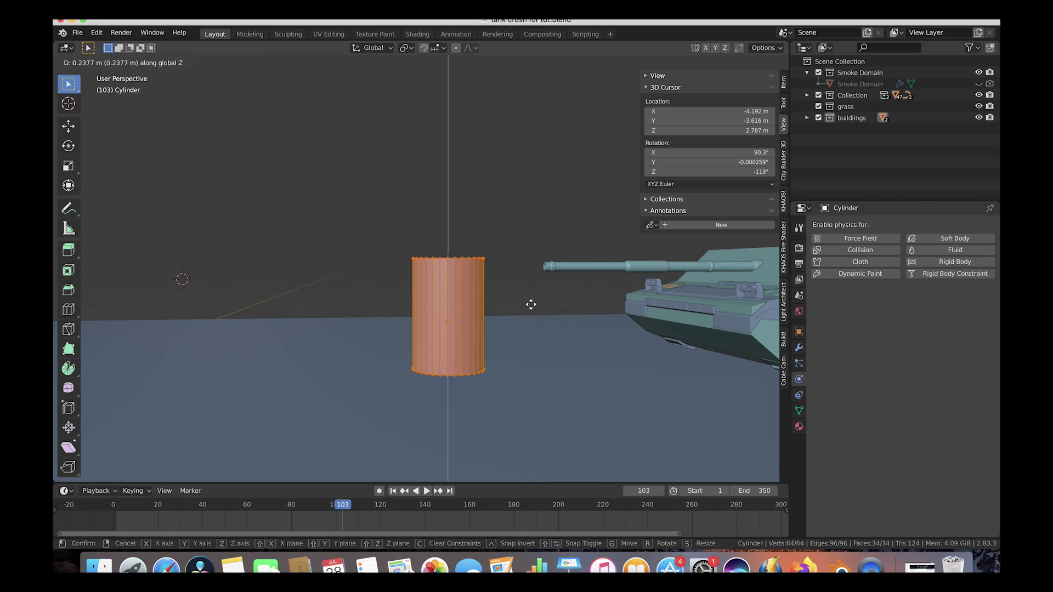
click(530, 306)
click(531, 244)
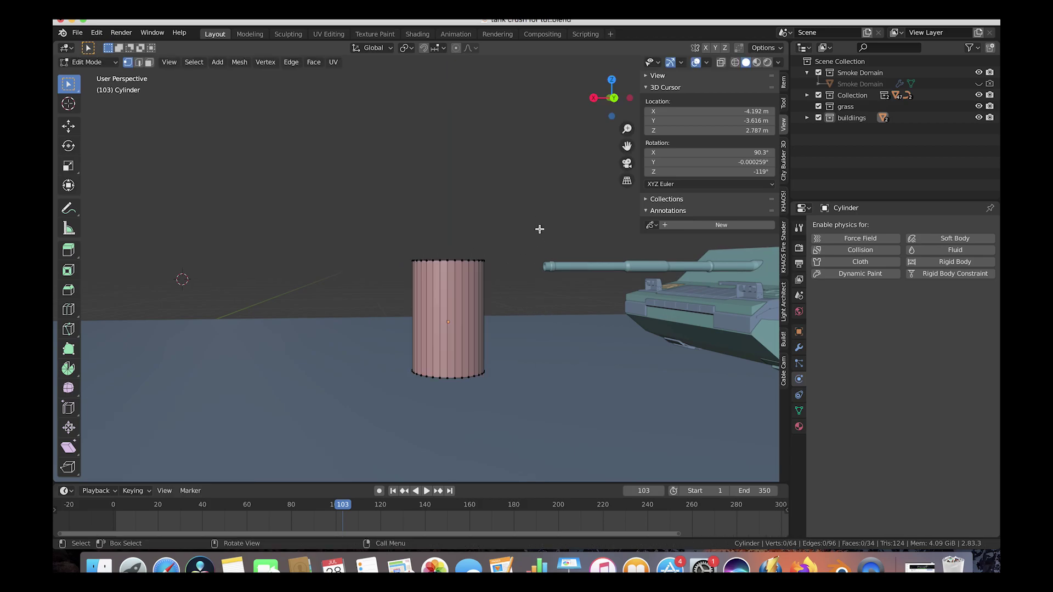
In wireframe view, select the cylinder's top vertices and lower them slightly along Z.
key(shift+z)
key(z)
click(482, 208)
drag(519, 210, 362, 296)
key(g)
key(z)
click(465, 243)
Extrude and scale the cylinder's top face, extruding it about 0.11 m upward and shrinking it inward to form a barrel rim.
key(e)
right_click(466, 244)
key(s)
click(497, 246)
key(e)
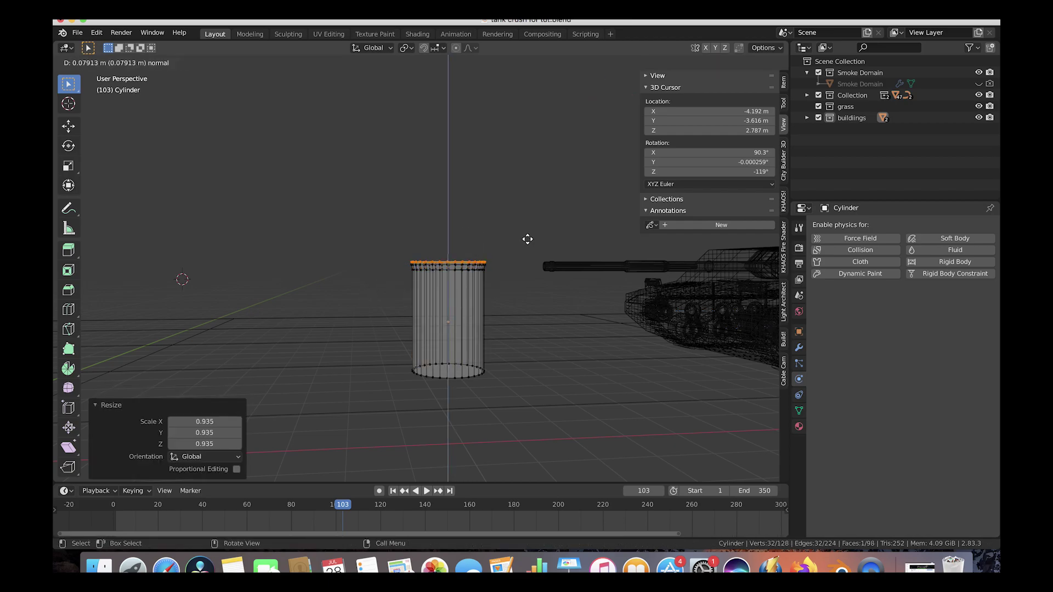
click(525, 238)
key(s)
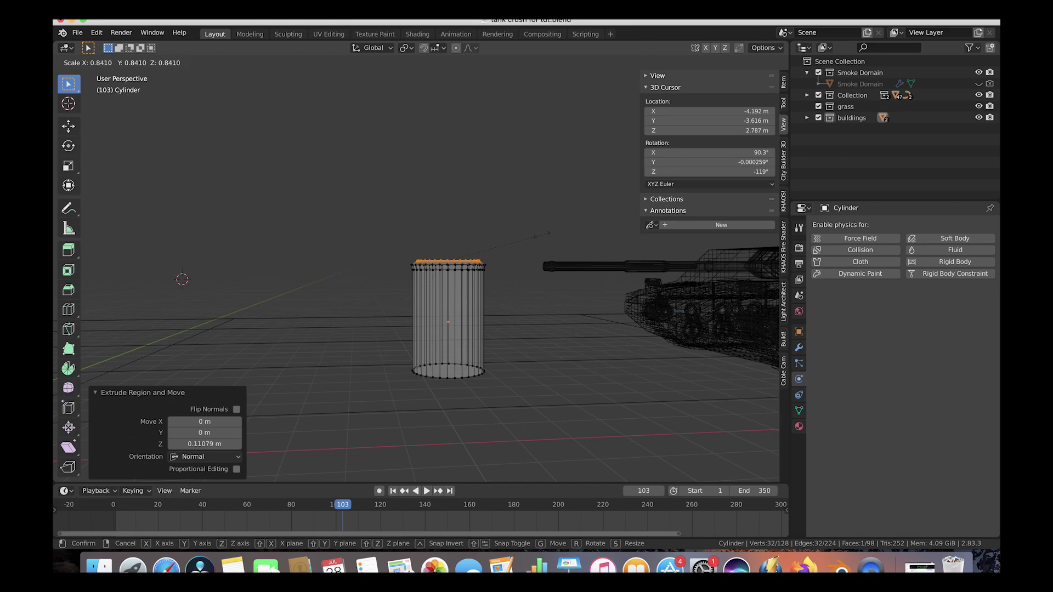
click(541, 234)
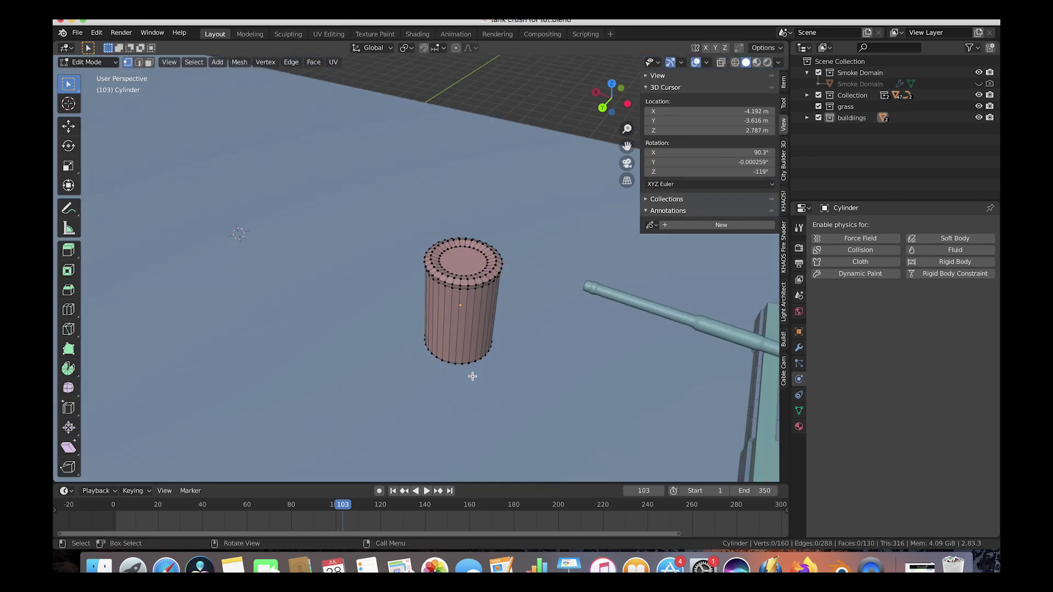
middle_drag(472, 371, 473, 377)
middle_drag(421, 295, 479, 266)
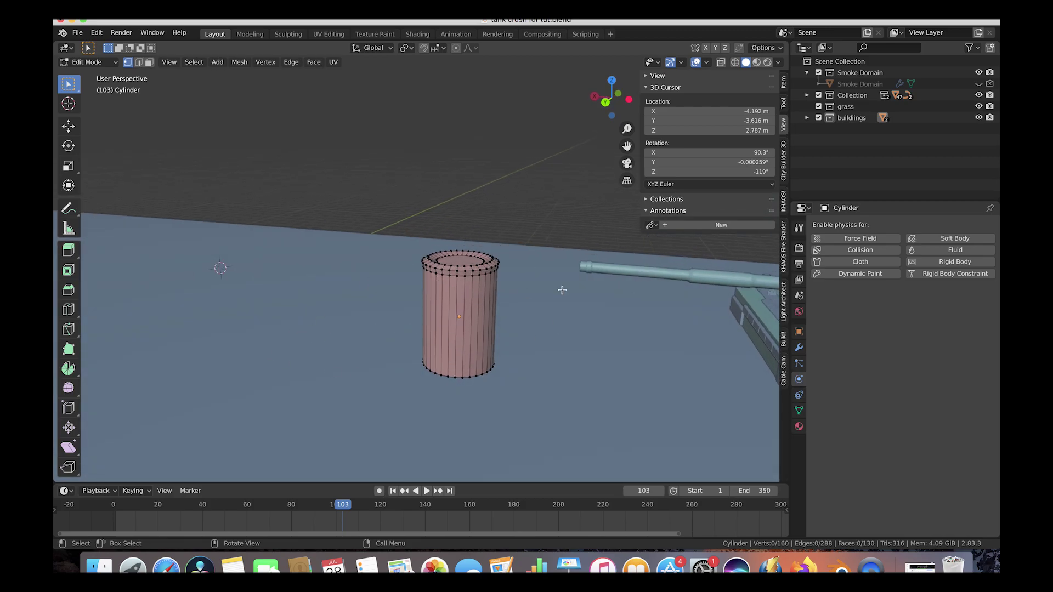
Select the cylinder's bottom vertices in wireframe view and raise them about 0.33 m along Z.
middle_drag(562, 290, 562, 289)
key(z)
click(438, 319)
middle_drag(556, 344, 574, 338)
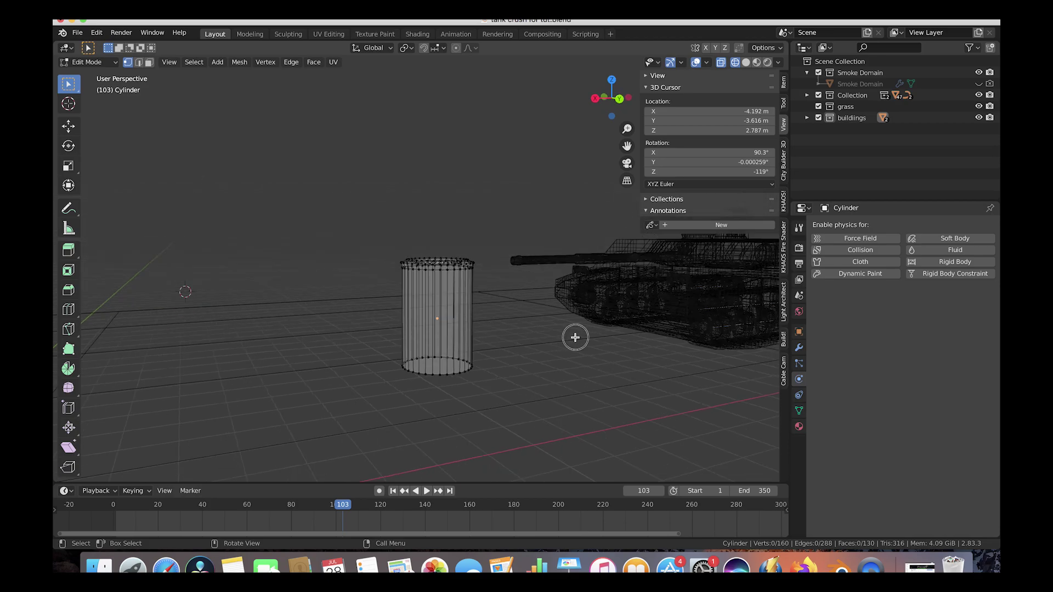
drag(574, 337, 402, 409)
key(g)
key(z)
click(465, 353)
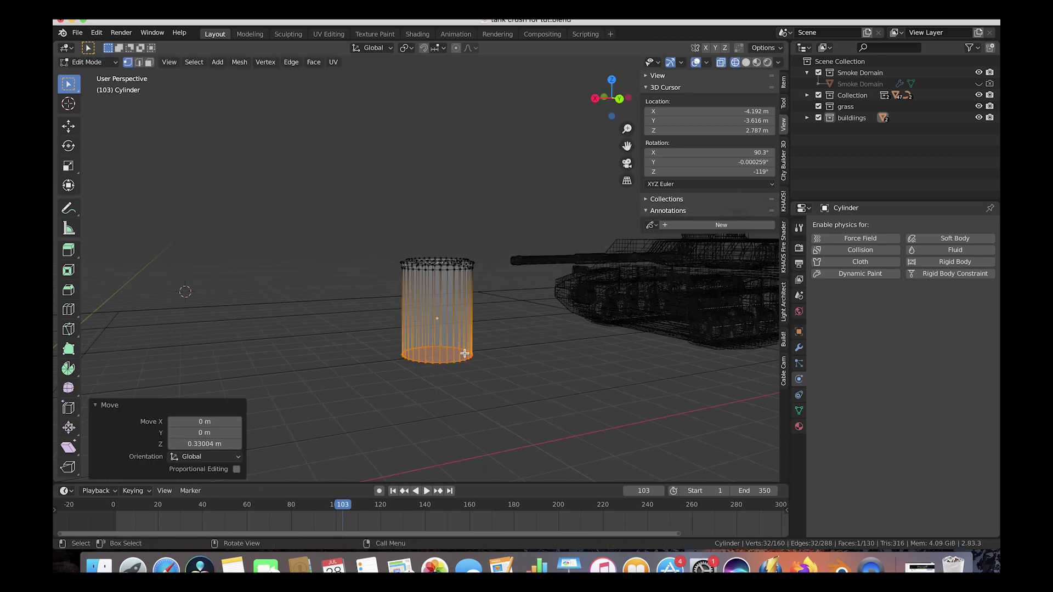
Extrude and scale the cylinder's bottom face, shrinking it to about 0.9 and shifting it along Z to form a matching lower rim.
key(e)
click(471, 320)
key(s)
click(470, 327)
middle_drag(470, 327, 470, 345)
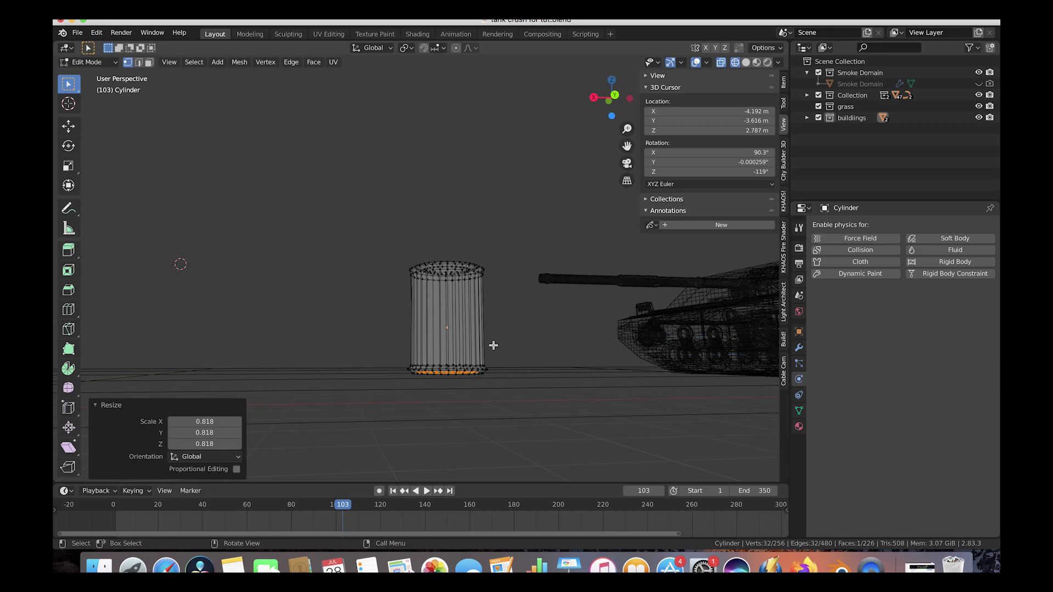
key(g)
key(z)
click(493, 350)
key(shift+z)
mouse_move(494, 321)
middle_down()
mouse_move(459, 341)
mouse_move(533, 314)
middle_up()
key(shift+z)
Add seven evenly spaced horizontal loop cuts along the barrel's side and return to the selection tool in solid view.
drag(587, 195, 299, 493)
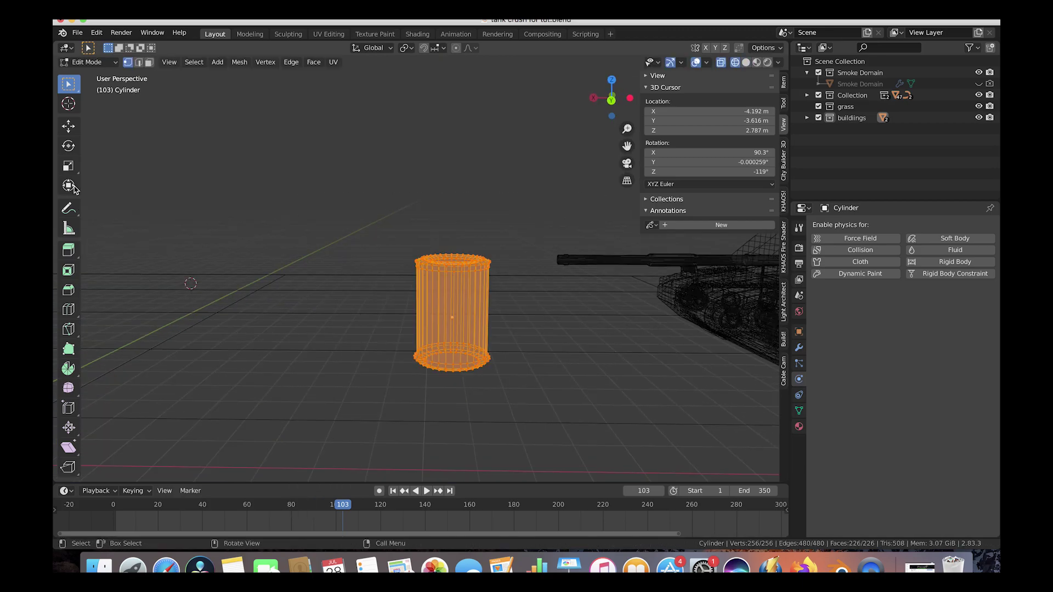
click(68, 310)
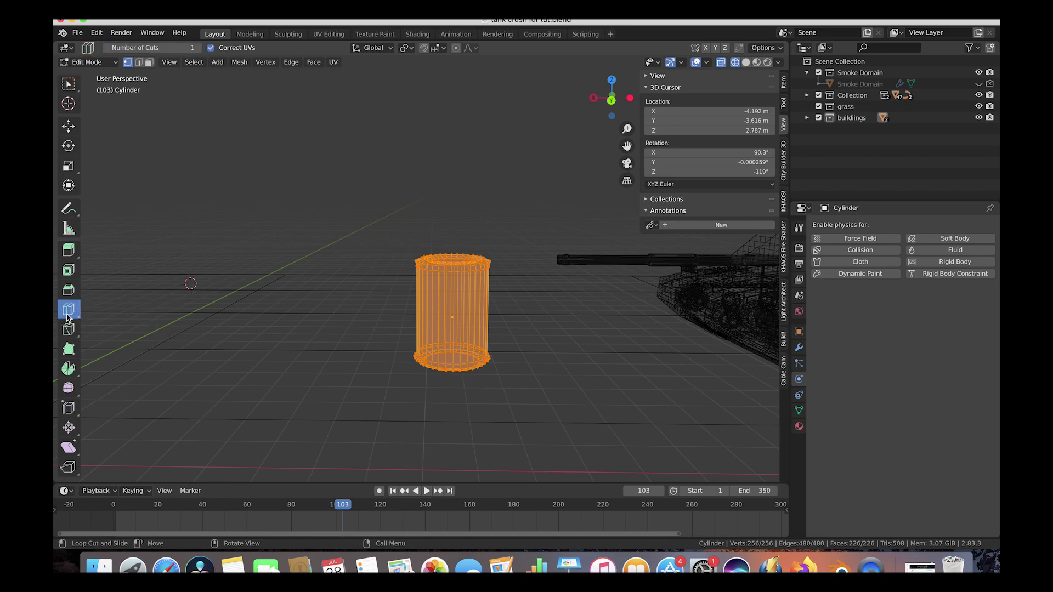
click(429, 306)
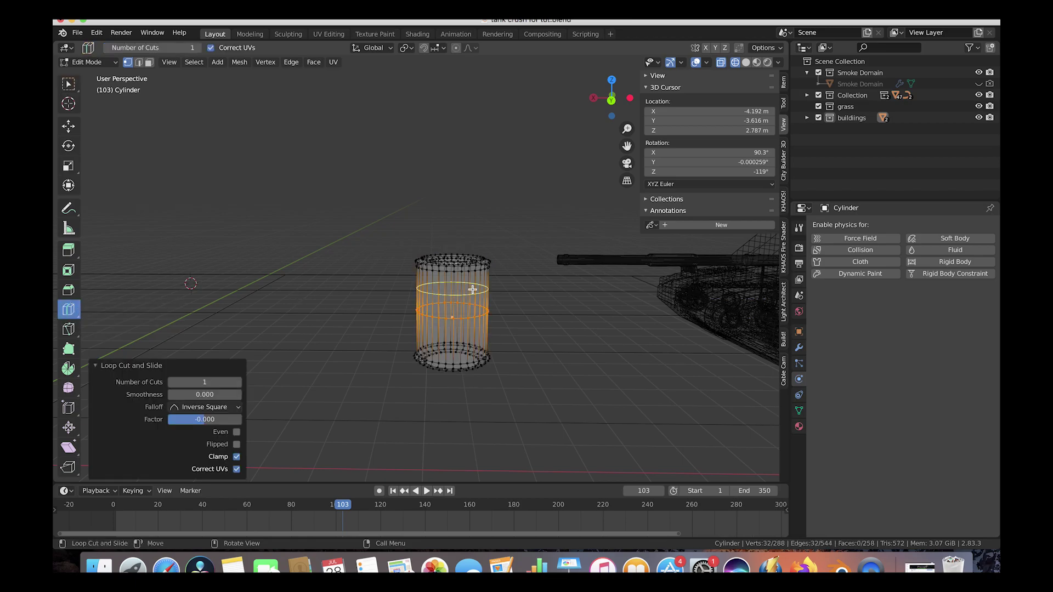
click(464, 337)
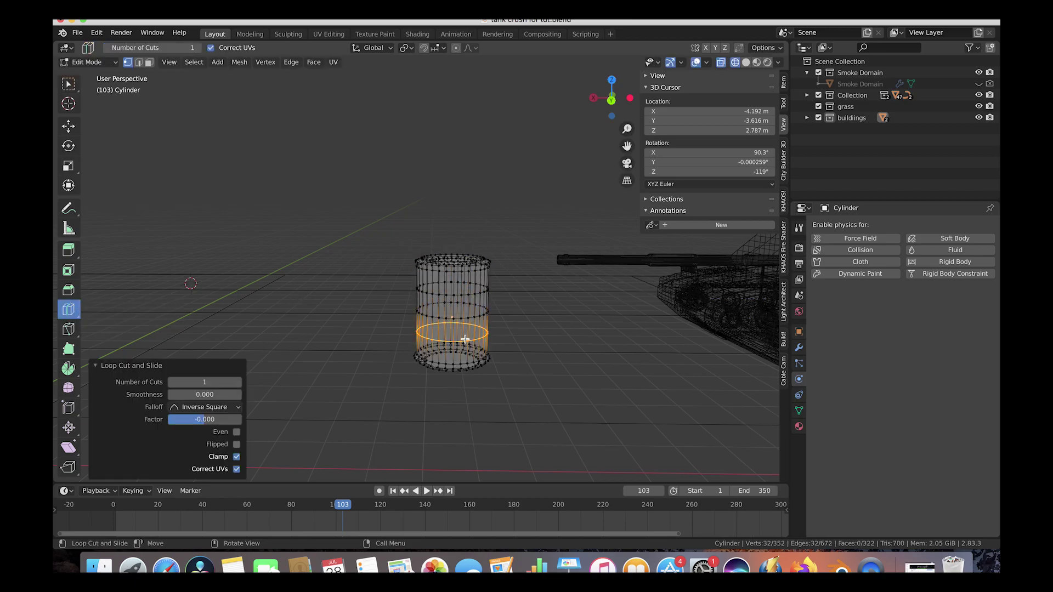
click(453, 318)
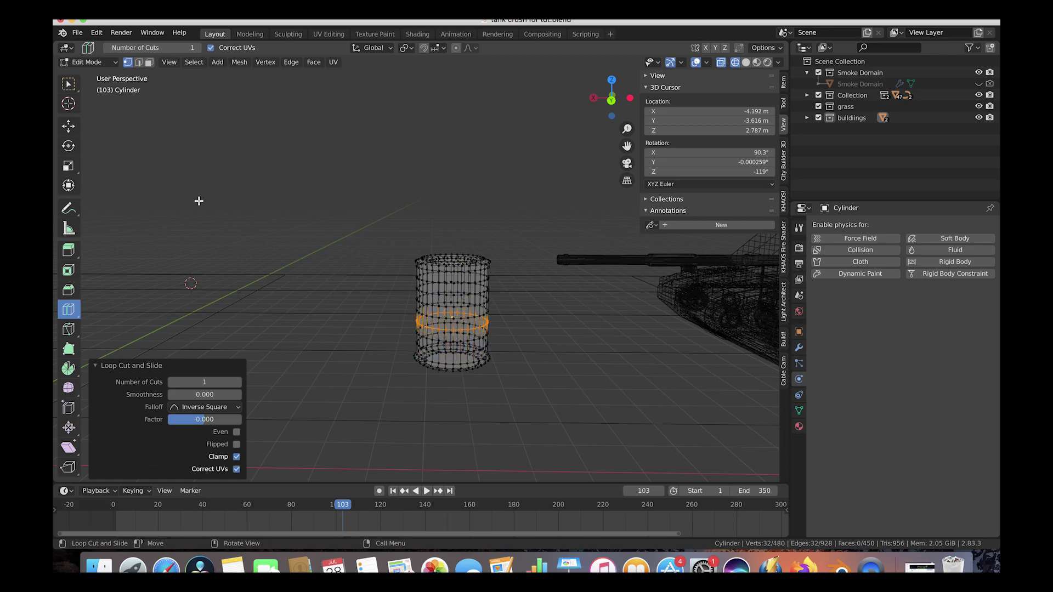
click(68, 83)
middle_drag(526, 279, 369, 295)
key(shift+z)
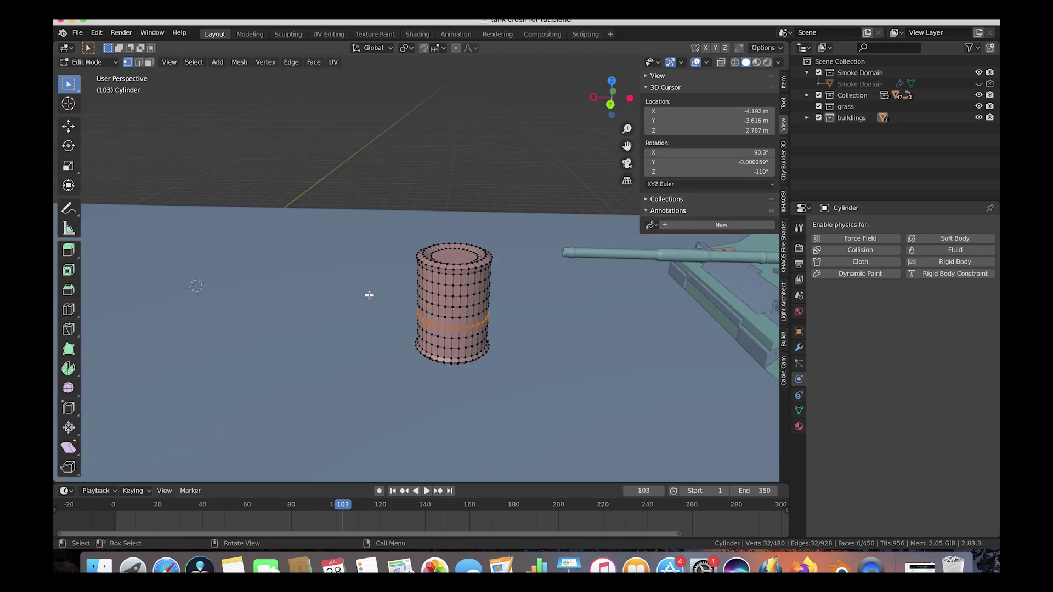
Select the whole barrel mesh in wireframe view and duplicate it, placing the copy beside the original.
middle_drag(307, 359, 500, 315)
key(z)
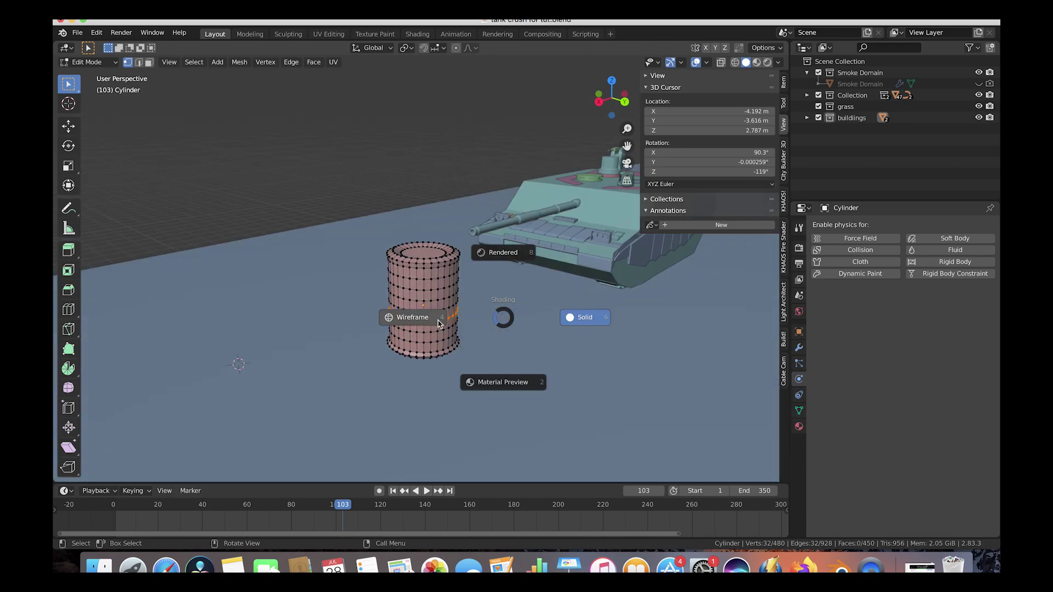
click(451, 302)
drag(531, 204, 296, 446)
middle_drag(426, 406, 432, 331)
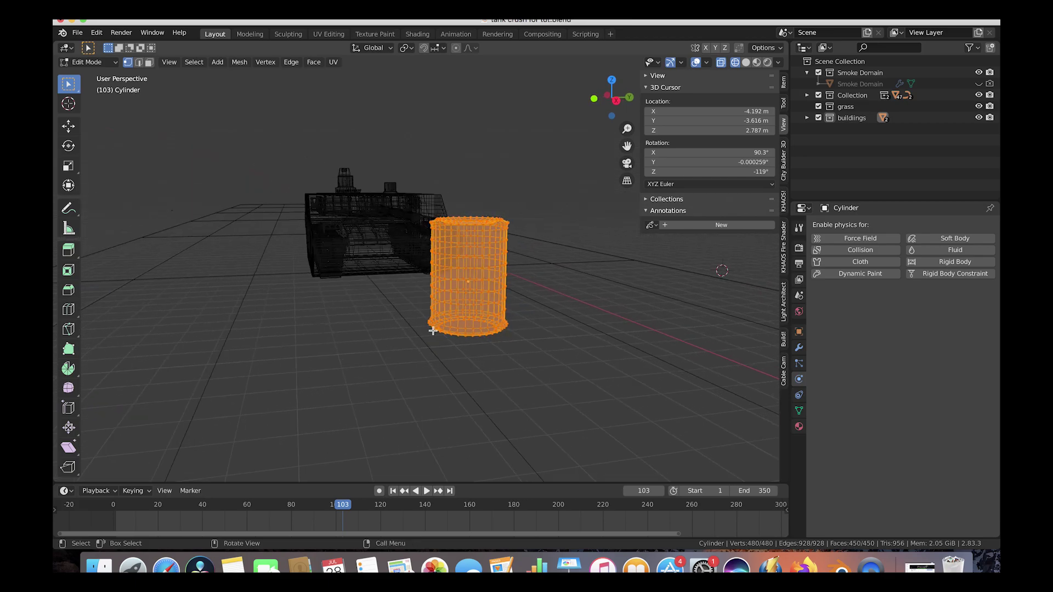
key(shift+d)
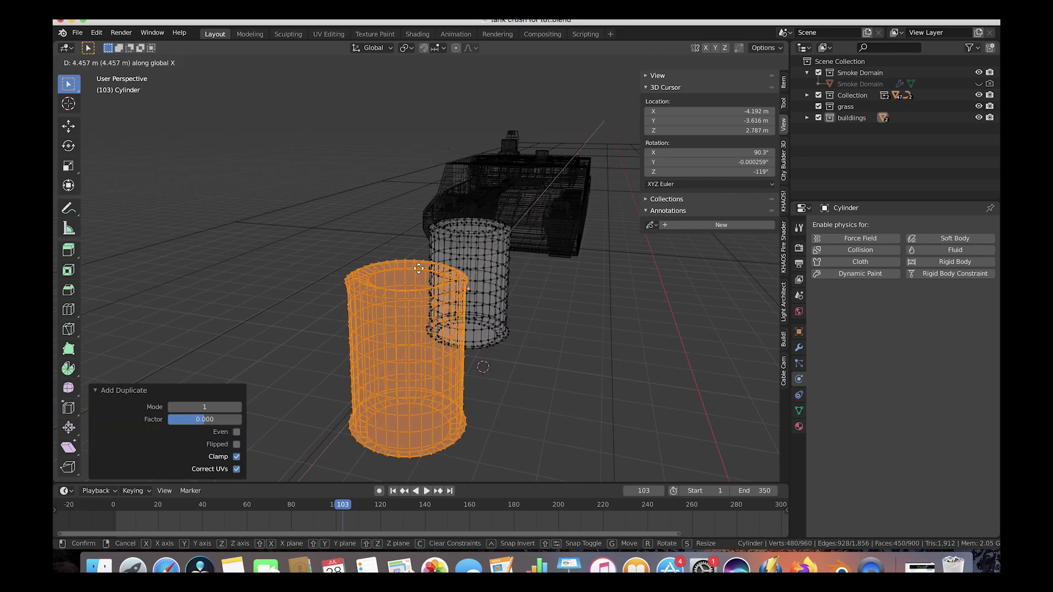
click(417, 268)
mouse_move(384, 274)
middle_down()
mouse_move(419, 268)
mouse_move(383, 263)
middle_up()
Duplicate the barrel mesh again and offset the third barrel about -3.96 m along X and -0.25 m along Y.
key(shift+d)
key(Escape)
key(g)
key(x)
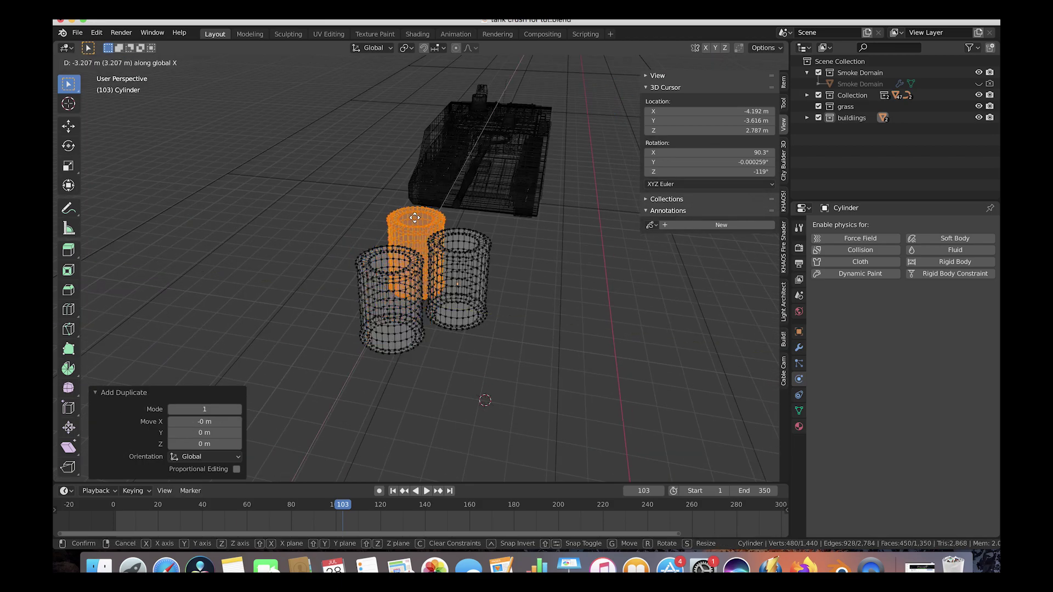
click(416, 216)
middle_drag(422, 213, 493, 225)
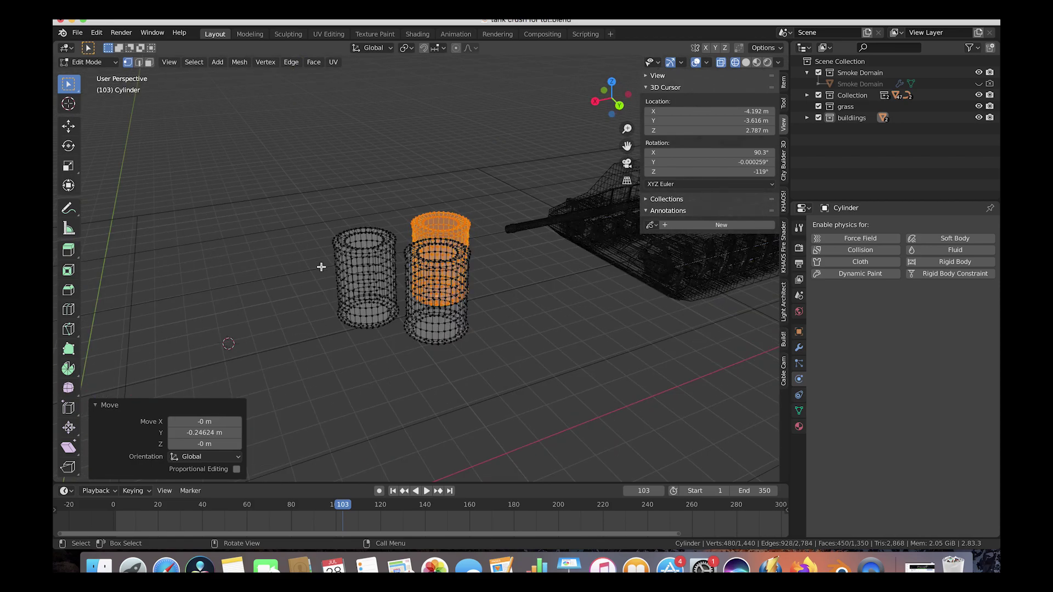
middle_drag(321, 267, 320, 265)
middle_drag(400, 329, 433, 324)
shift+middle_drag(479, 233, 422, 240)
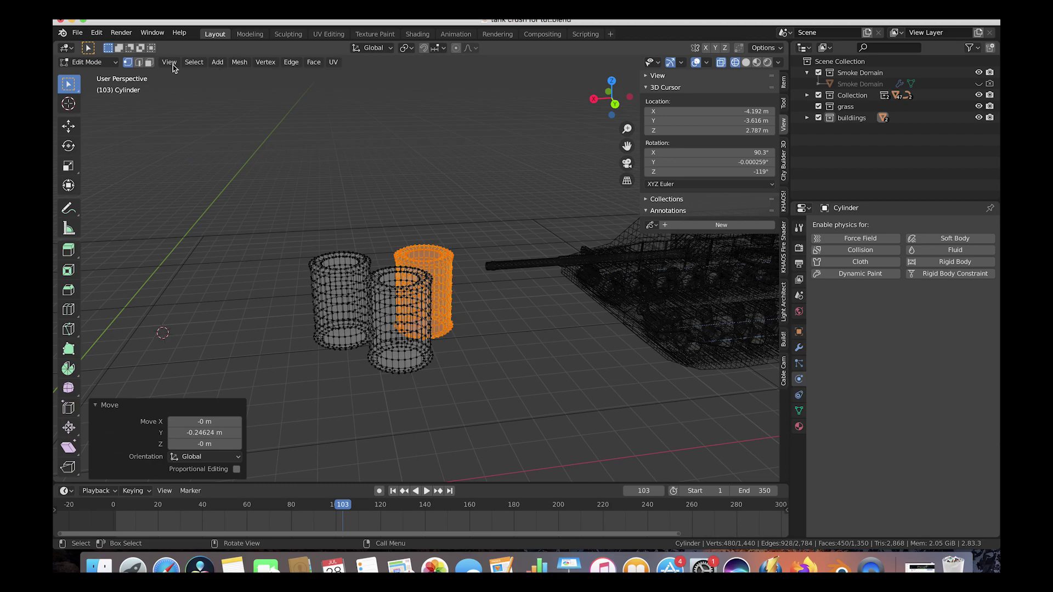
Return to Object Mode in solid view and scale the three barrels uniformly to about 0.7.
click(88, 62)
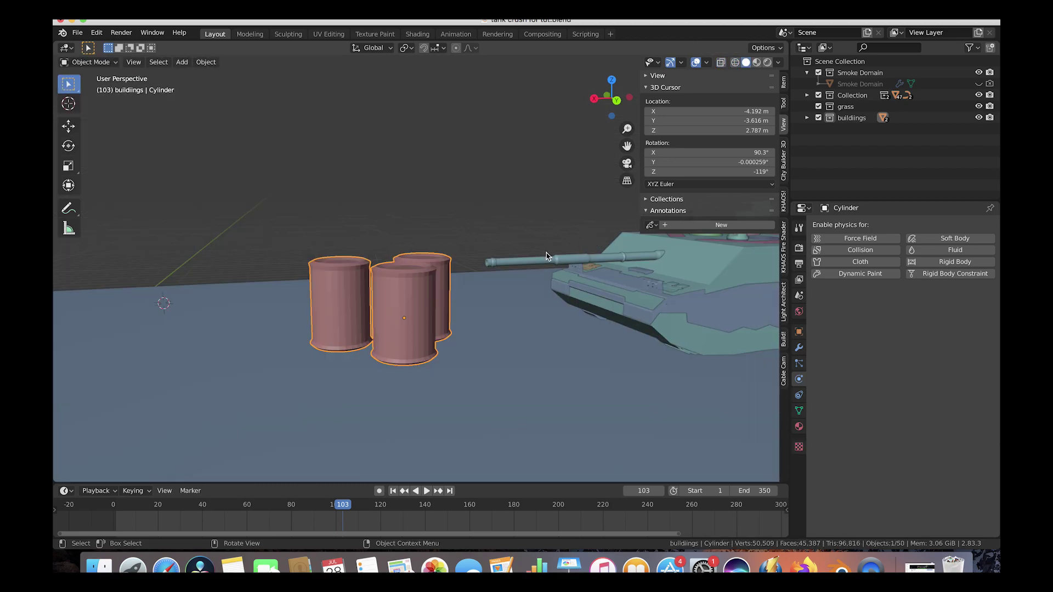
key(s)
click(534, 262)
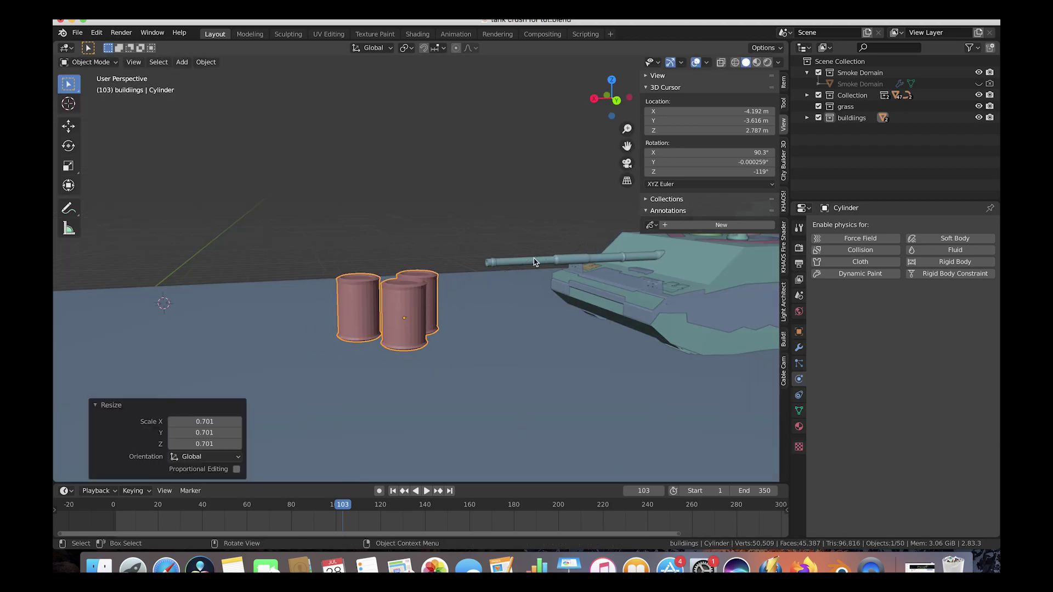
Lower the group of barrels about 0.5 m along Z toward the ground plane.
middle_drag(535, 262, 536, 287)
key(g)
key(z)
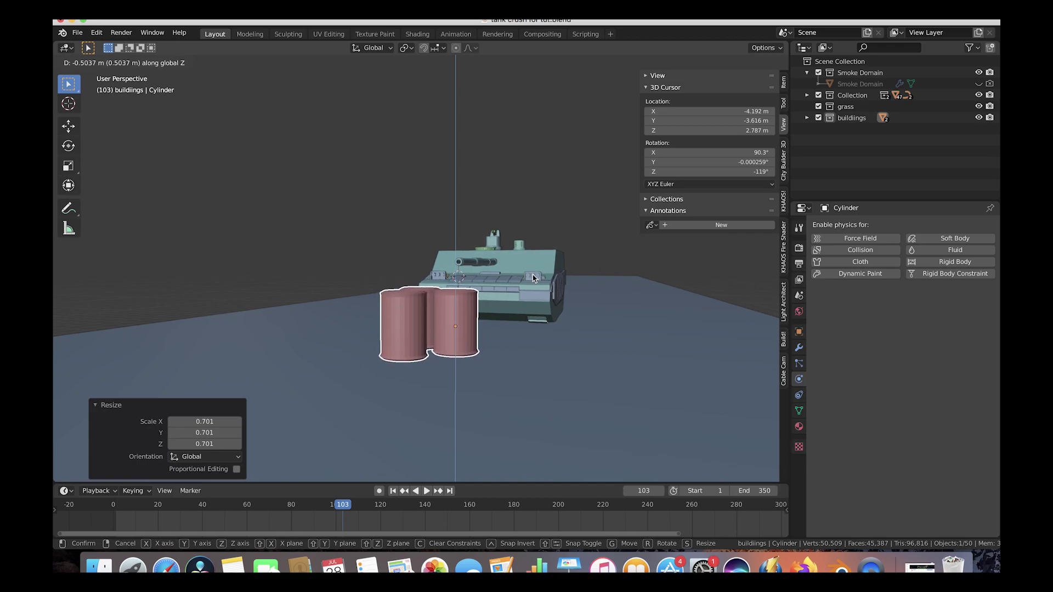
click(534, 277)
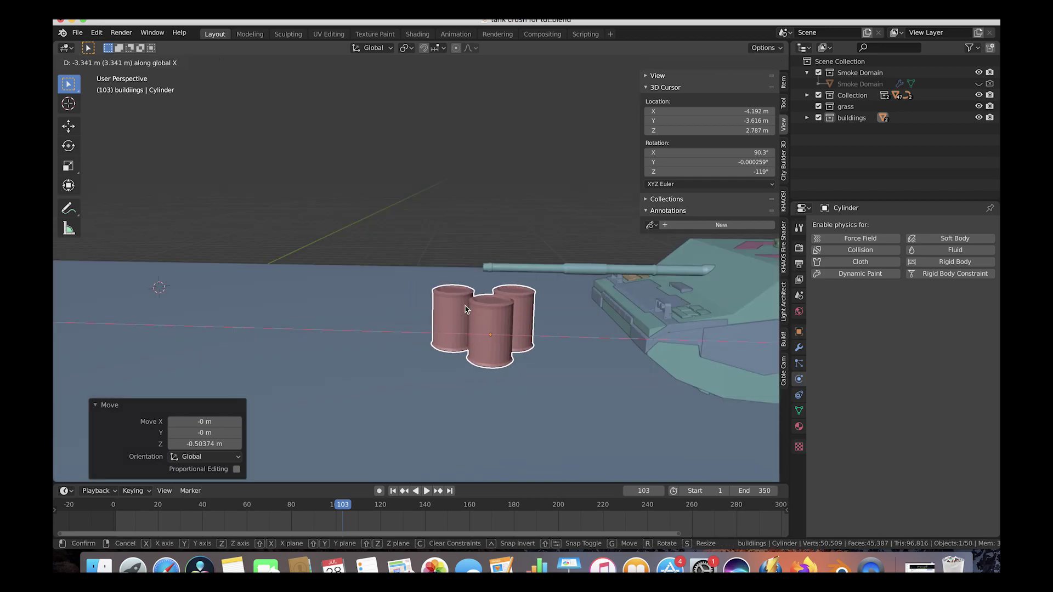
Align the barrels with the tank's path by shifting them along Y, finishing with a nudge of about -0.11 m.
click(465, 309)
middle_drag(465, 308, 488, 313)
key(g)
key(y)
click(490, 311)
key(g)
key(y)
click(390, 268)
middle_drag(389, 268, 568, 327)
middle_drag(483, 344, 450, 318)
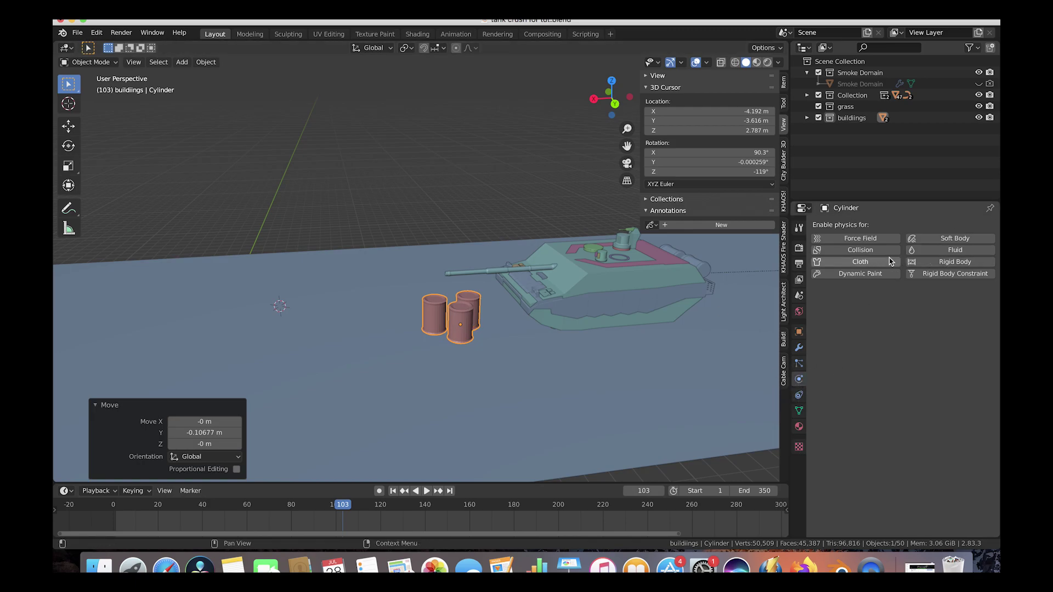
Add Soft Body physics to the barrels, with Goal disabled and Self Collision enabled.
click(954, 239)
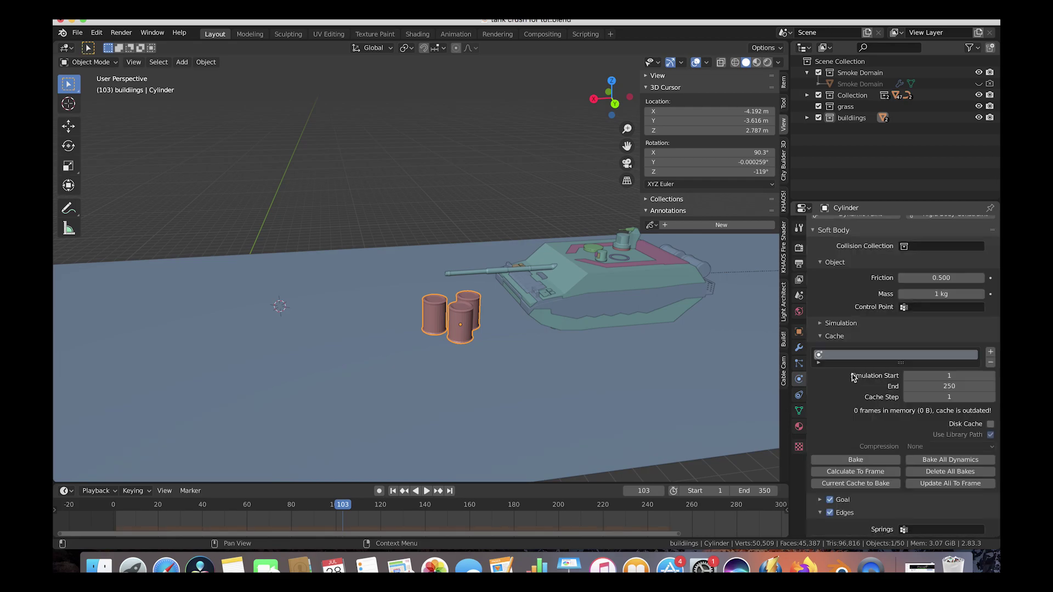
scroll(866, 373, down, 5)
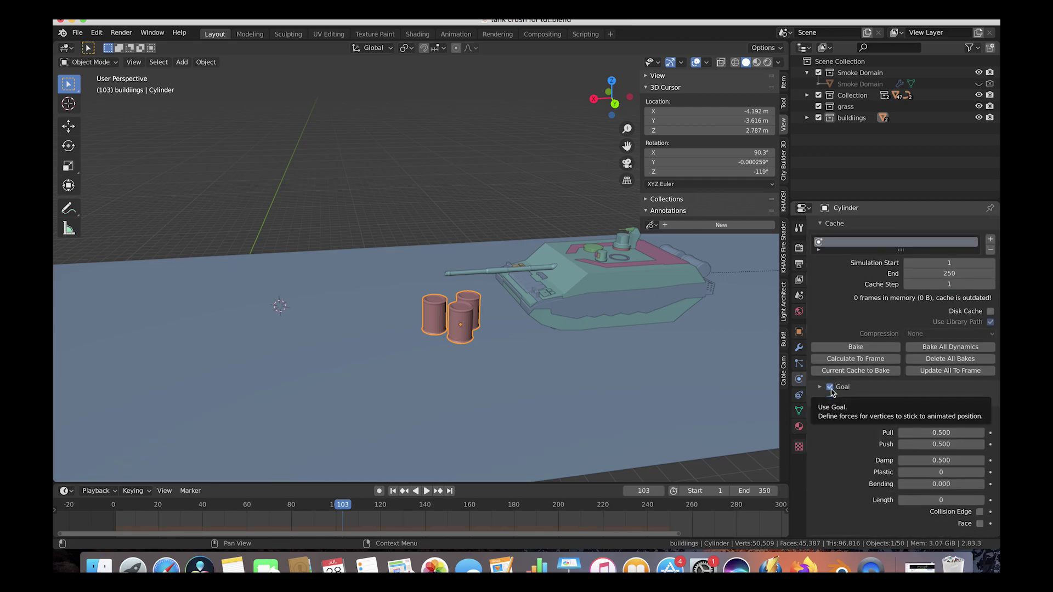
click(829, 387)
scroll(831, 386, down, 3)
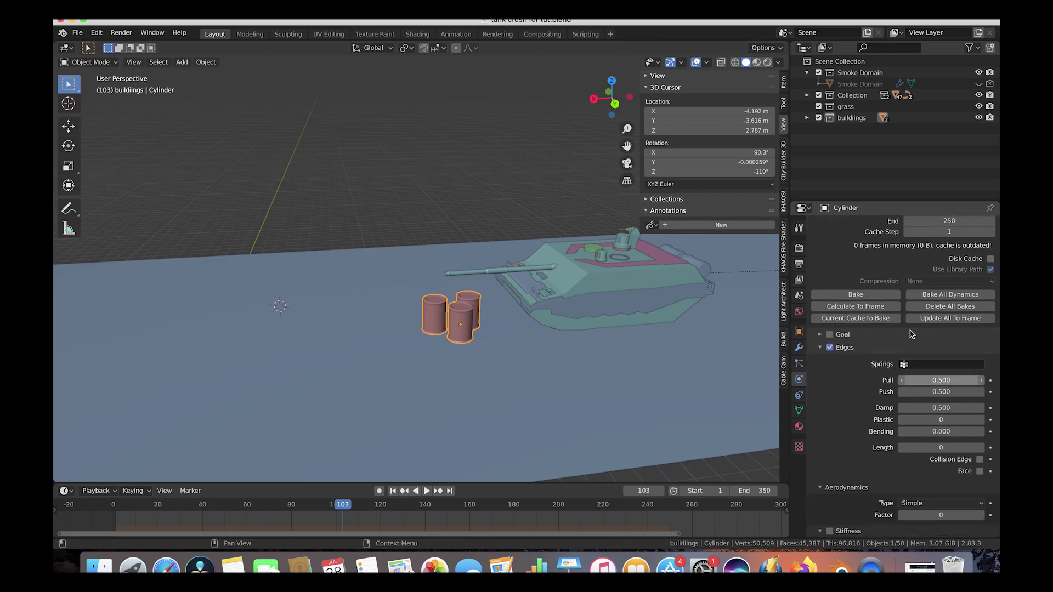
scroll(828, 442, down, 8)
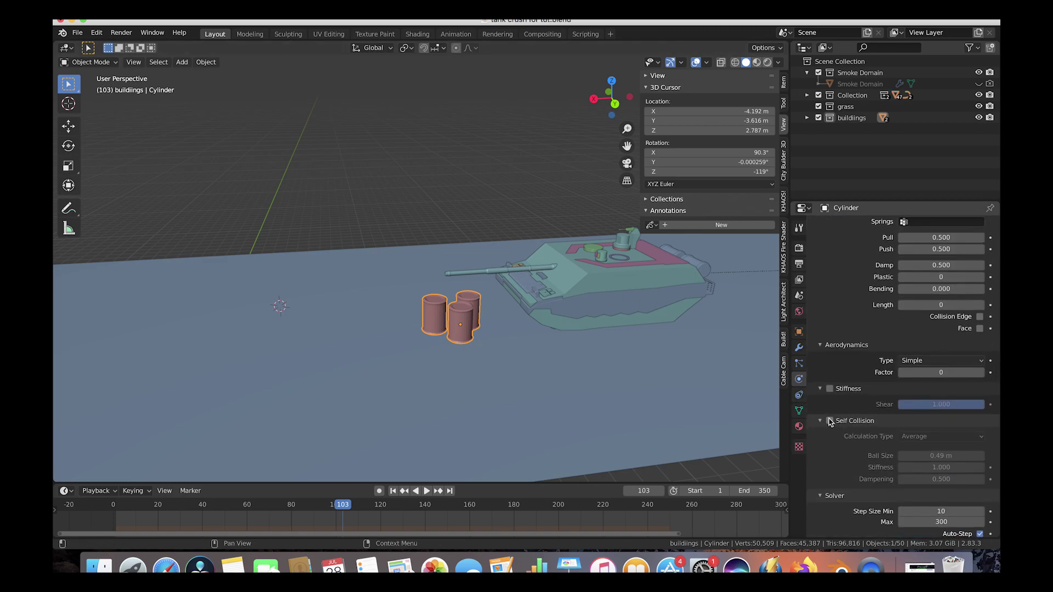
click(829, 421)
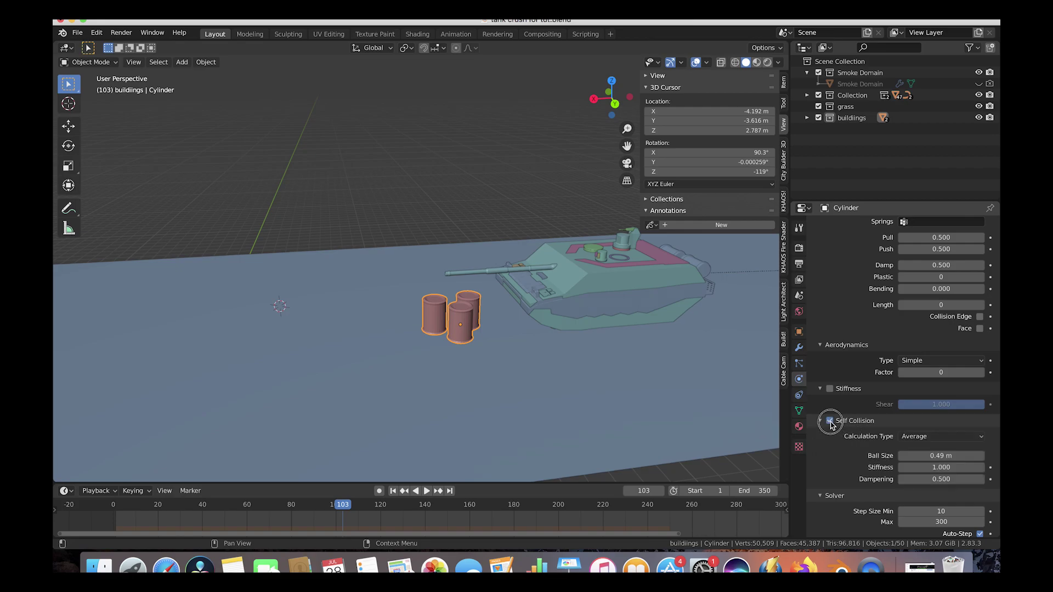
Play the barrels' soft body simulation from the first frame, stop it and rewind to frame 1.
scroll(828, 422, up, 5)
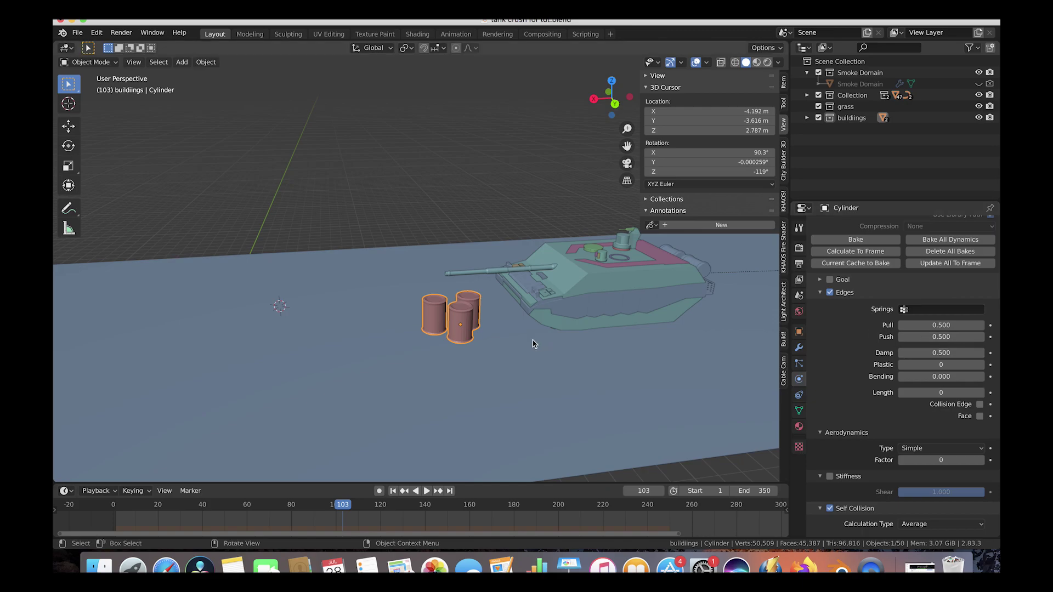
key(shift+Left)
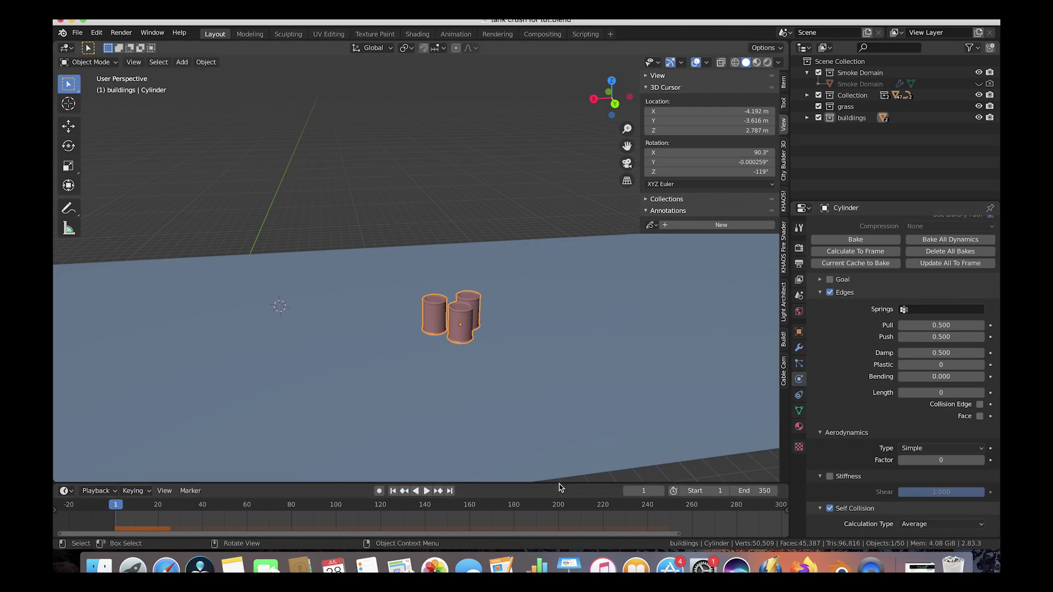
click(426, 492)
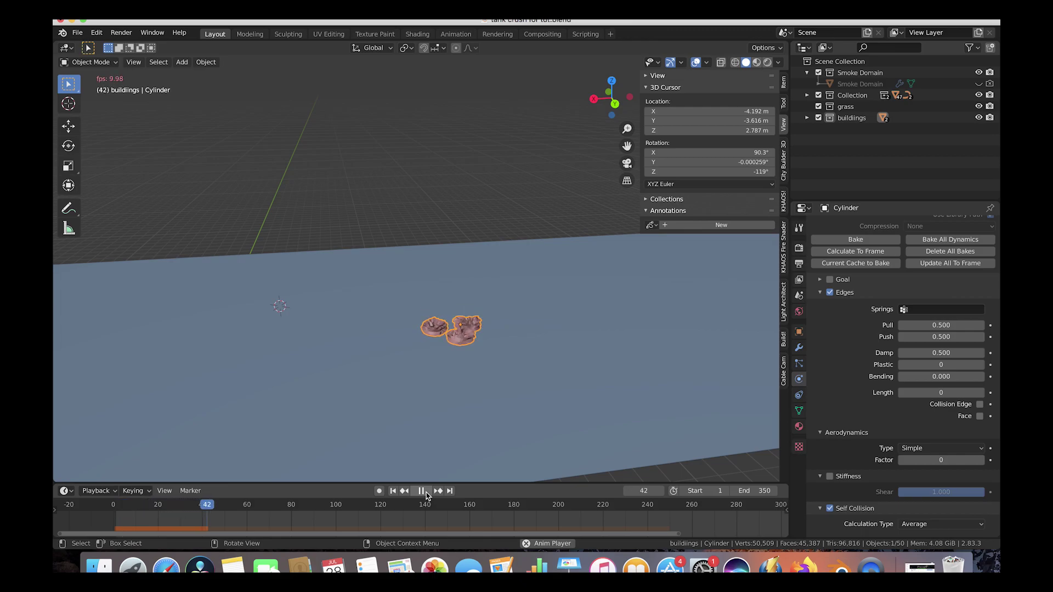
click(427, 493)
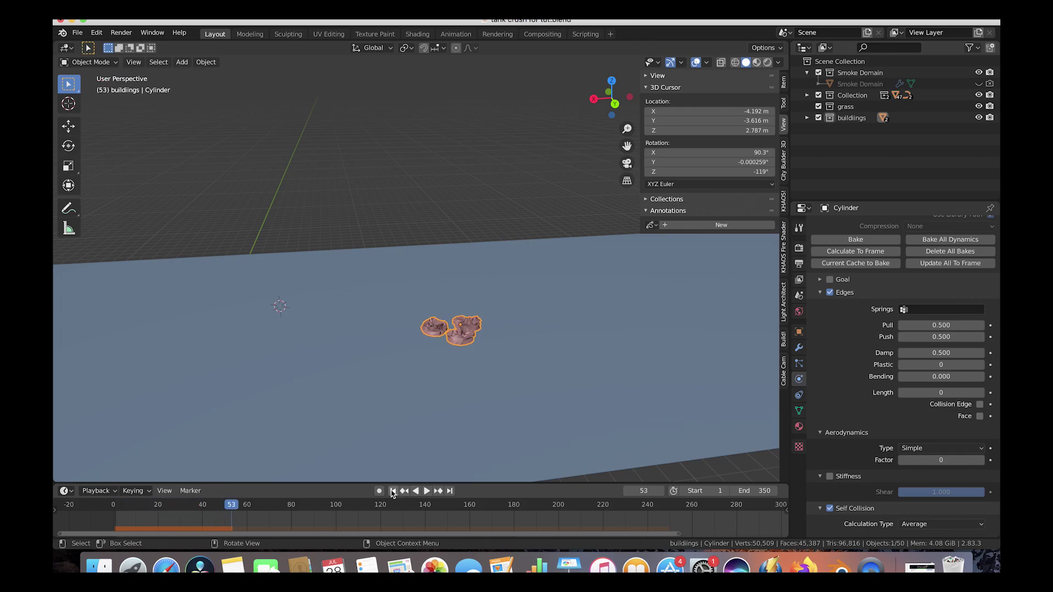
click(393, 491)
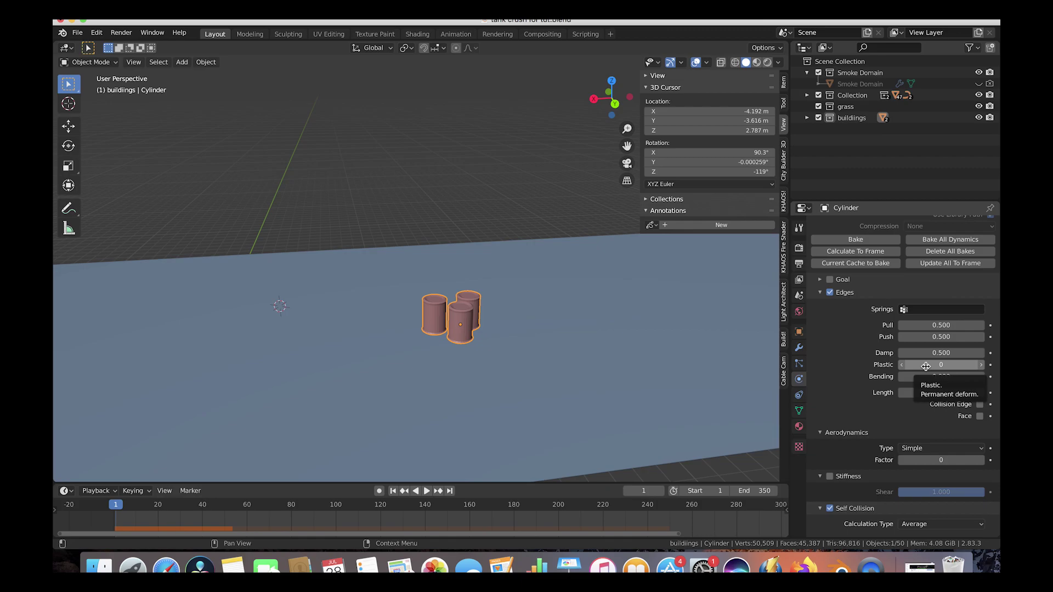
Set the soft body edges' Plastic to 100 and Bending to 1, and test the simulation.
drag(925, 366, 976, 366)
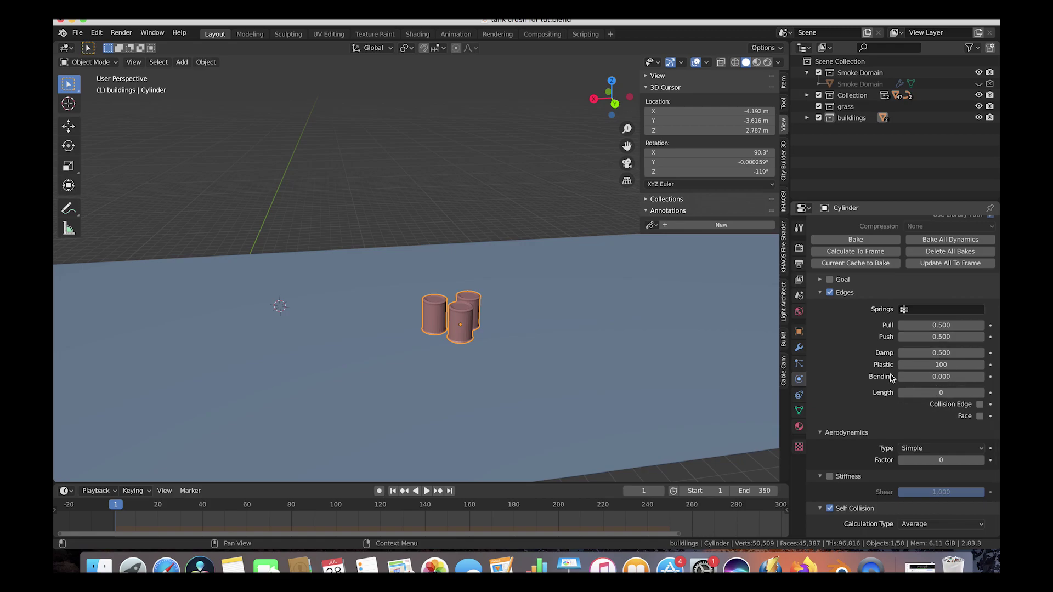
double_click(937, 376)
text(1)
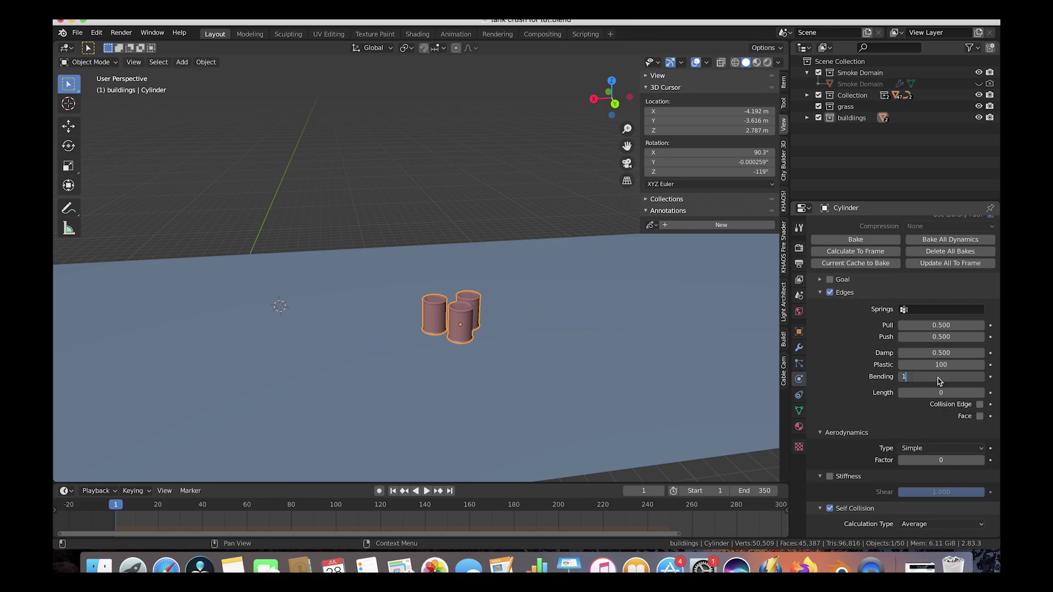
key(Return)
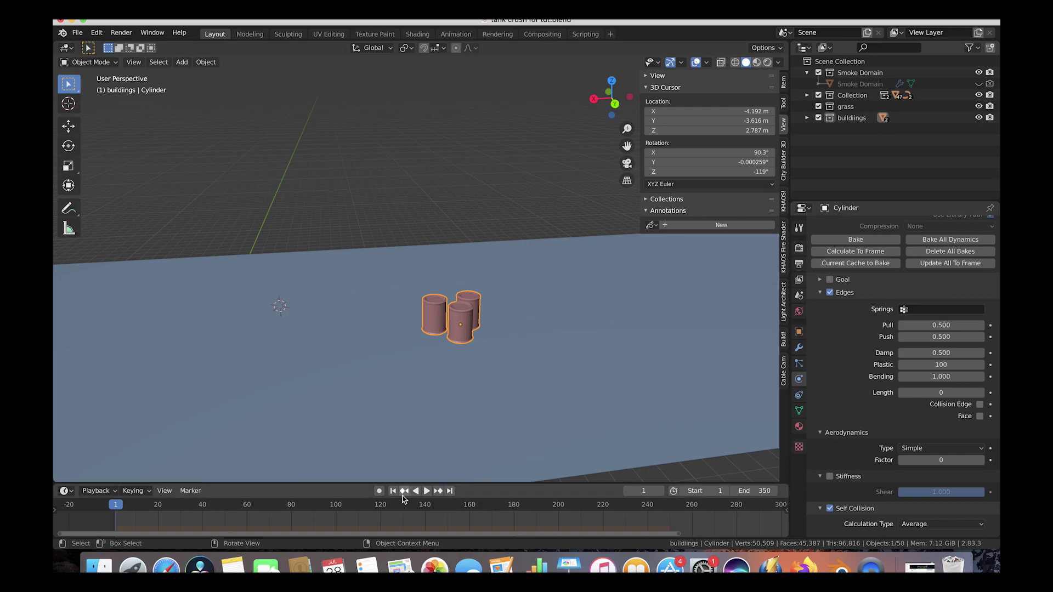
click(427, 491)
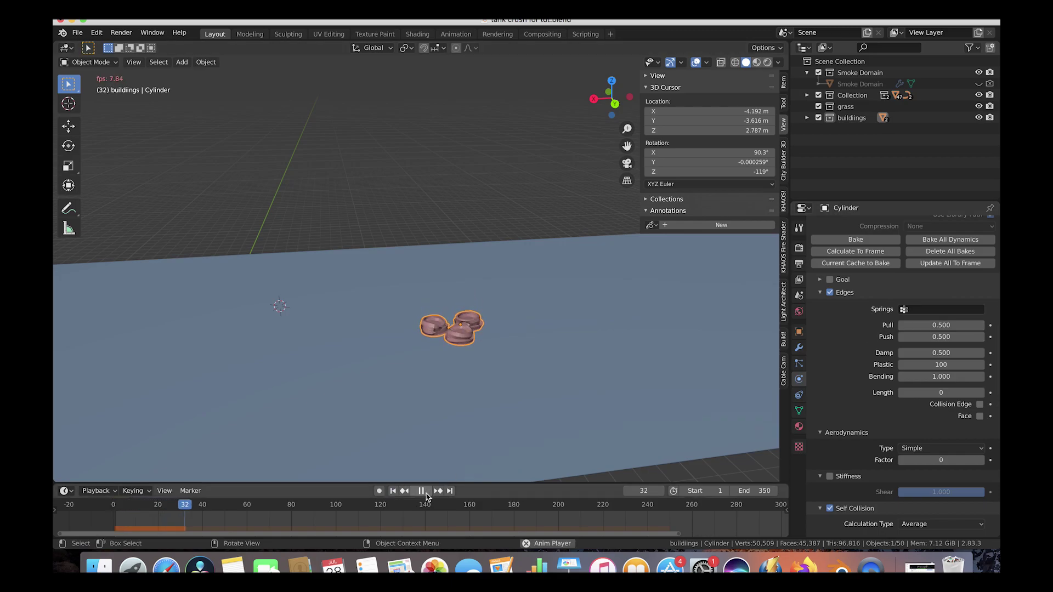
click(423, 491)
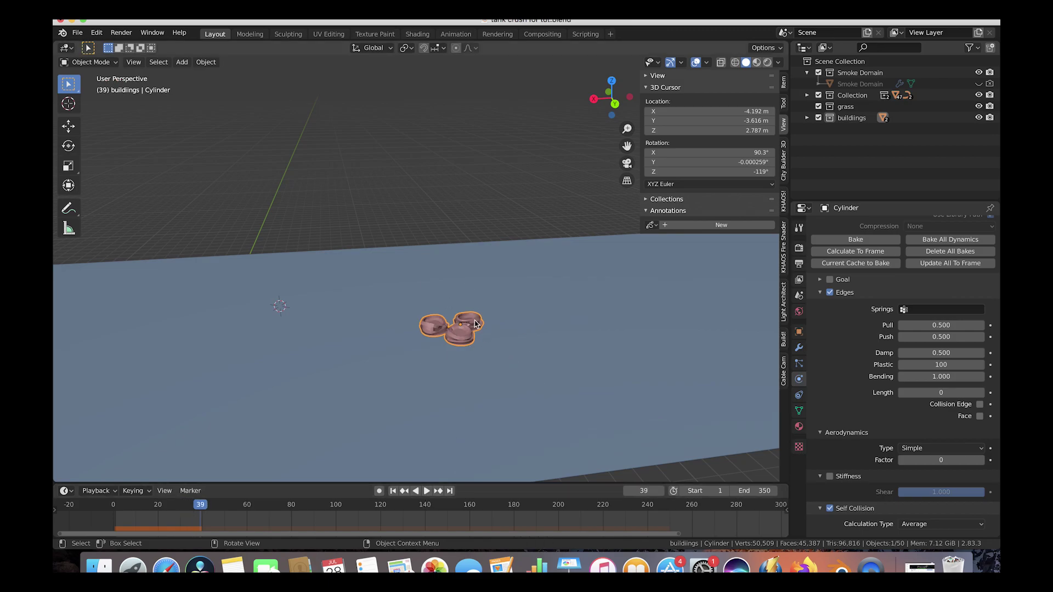
Set both Pull and Push of the soft body edges to 0.8.
click(944, 325)
text(.8)
key(Return)
click(935, 338)
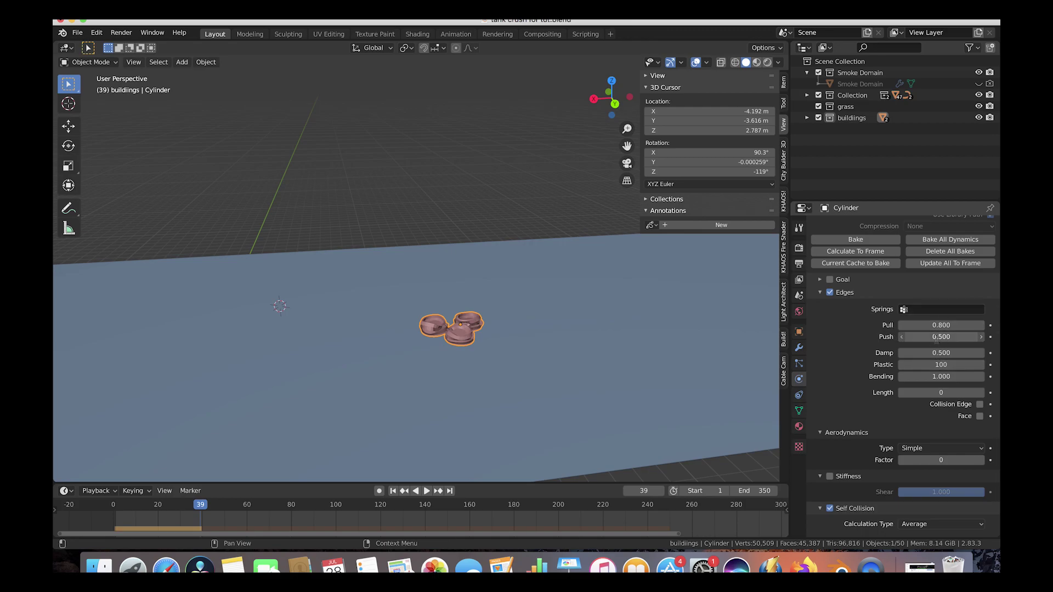
text(.8)
key(Return)
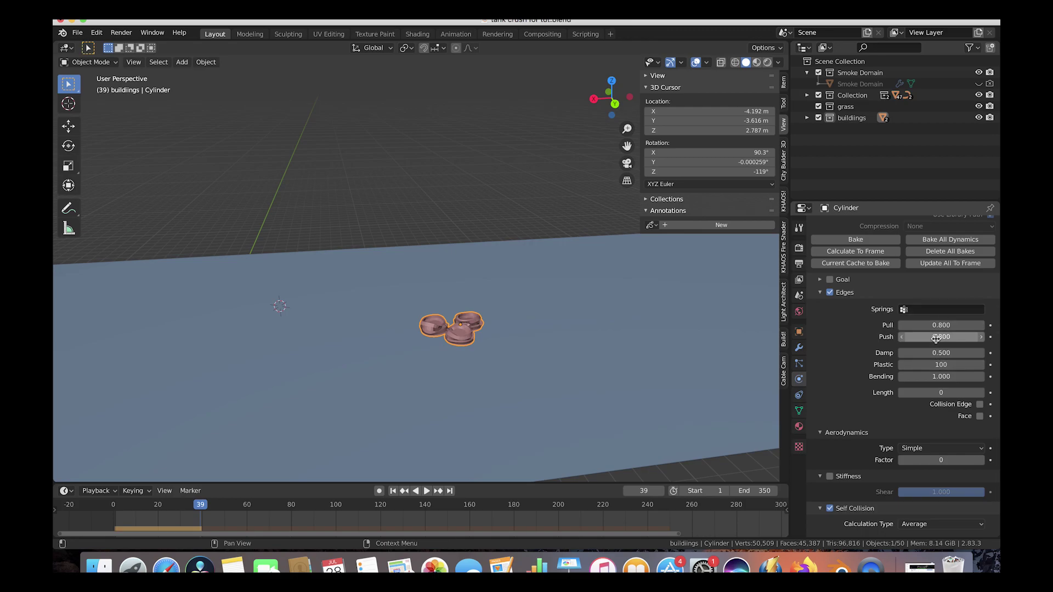
Replay the simulation from the first frame until the tank runs over the barrels, and rewind it.
click(393, 490)
click(427, 491)
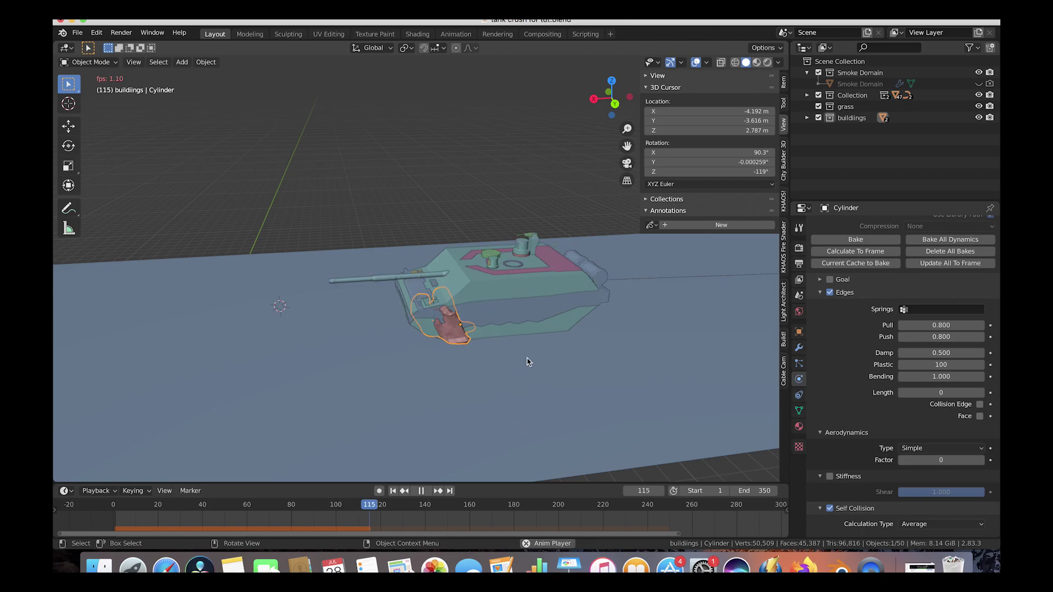
click(421, 493)
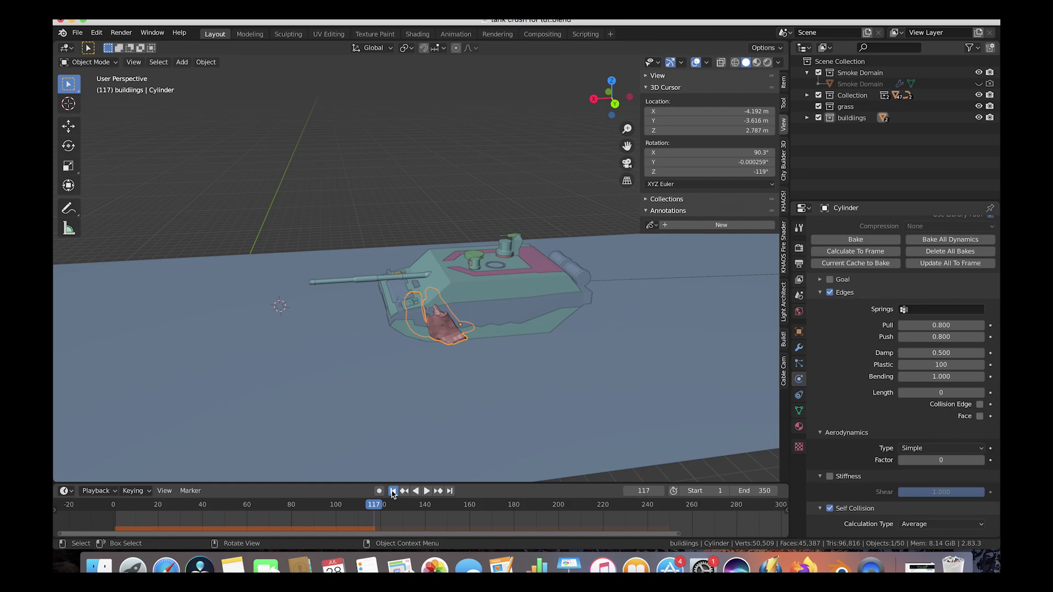
key(shift+Left)
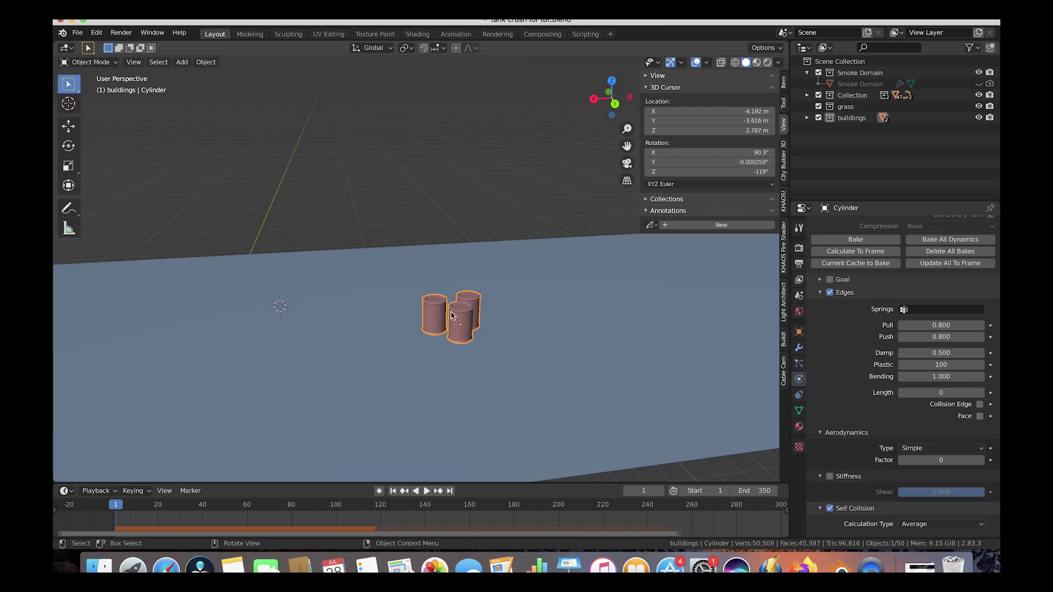
Set the soft body edges' Bending to 3 and test-play the simulation.
click(936, 377)
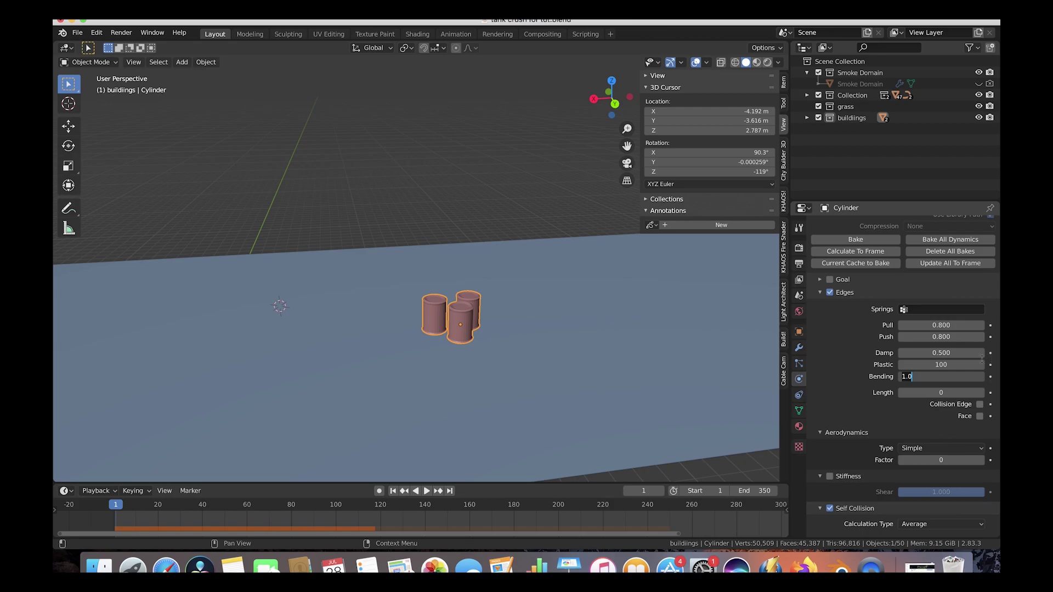
key(Return)
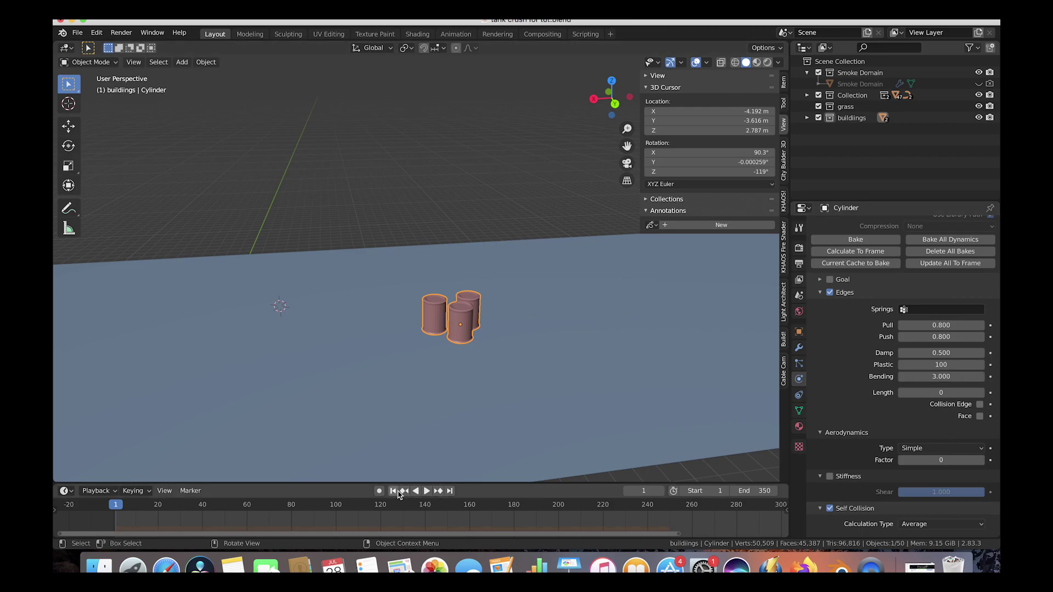
click(427, 492)
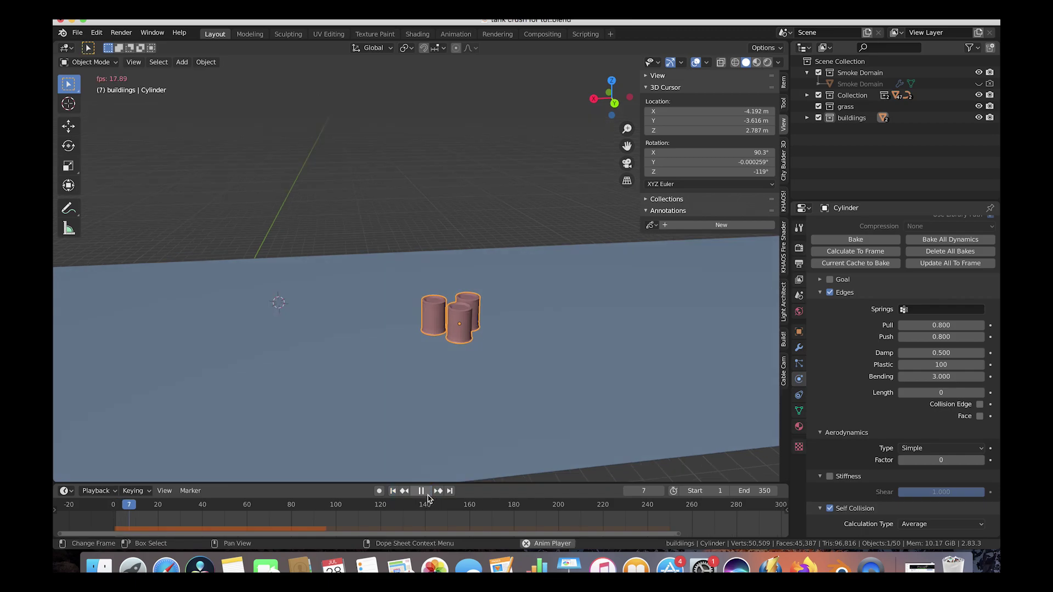
key(space)
Set the soft body edges' Bending to 5 and replay the simulation from the first frame.
click(925, 377)
text(3.0)
key(Return)
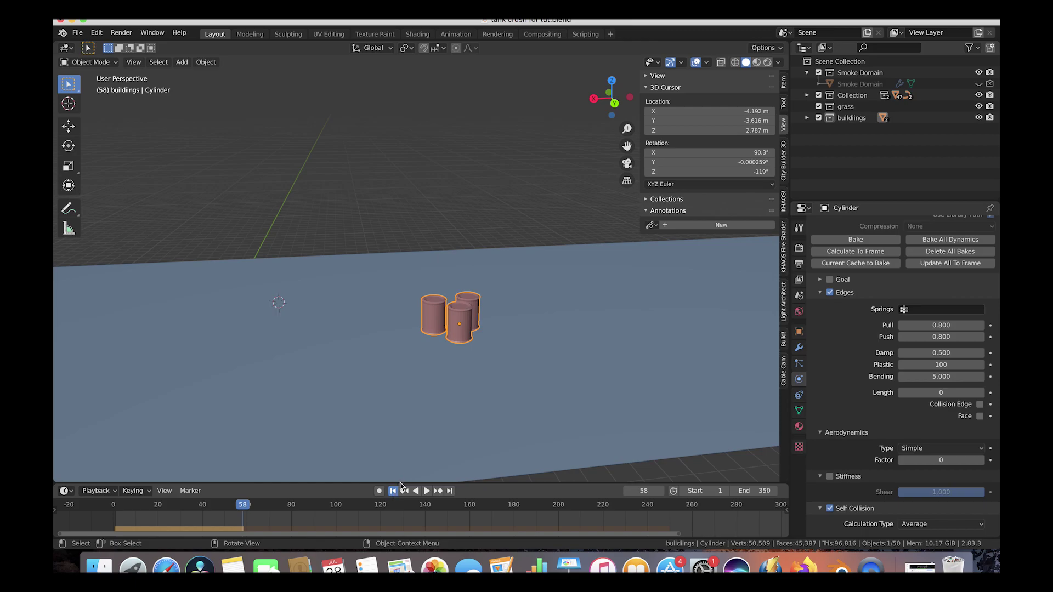
click(396, 489)
click(426, 491)
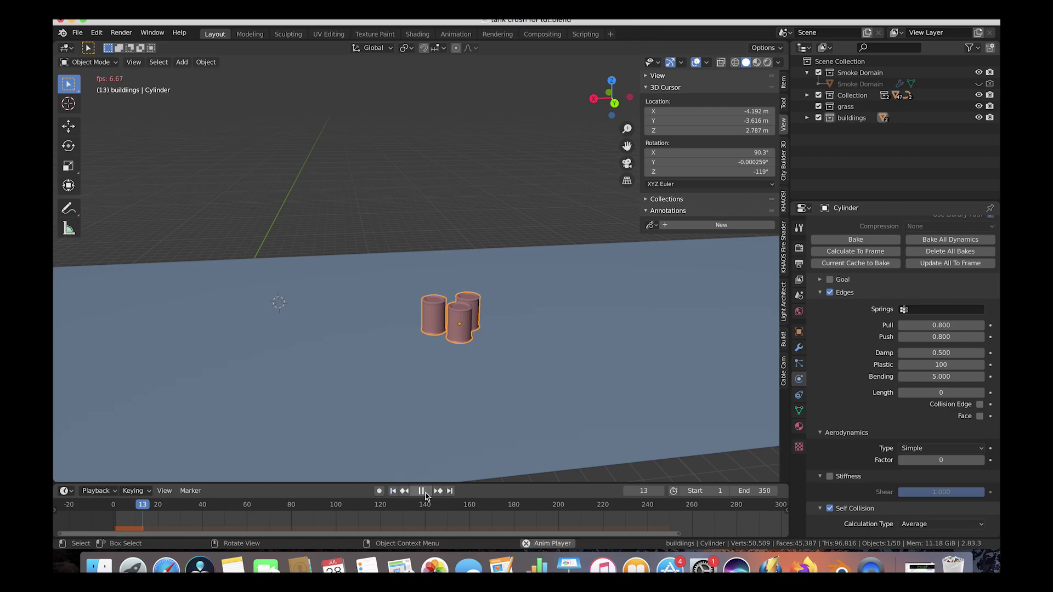
Stop the playback, set the soft body edges' Damp to 1, and test-play the simulation.
click(423, 491)
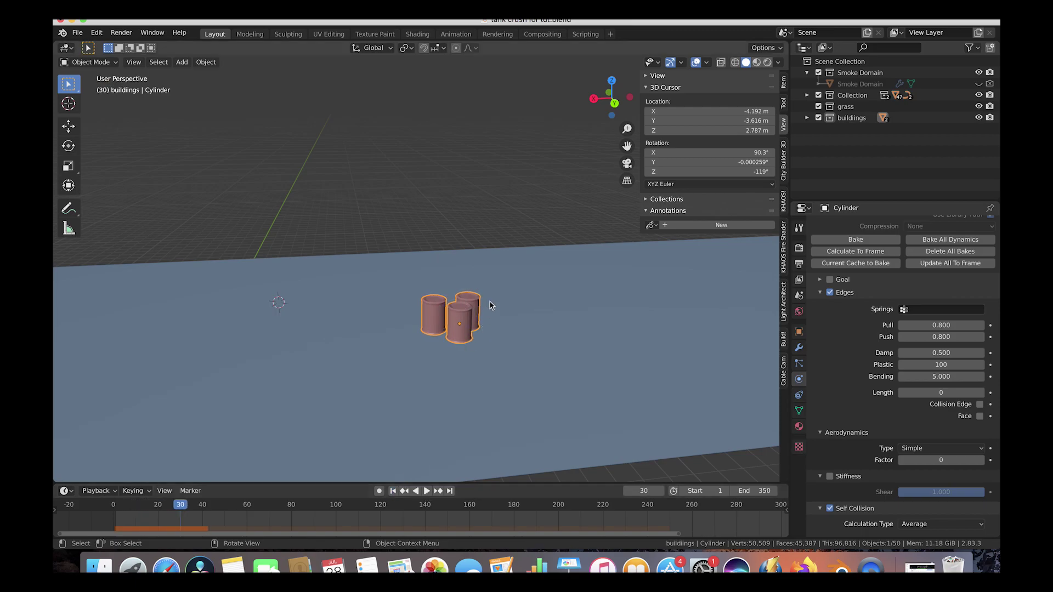
click(941, 354)
text(1)
key(Return)
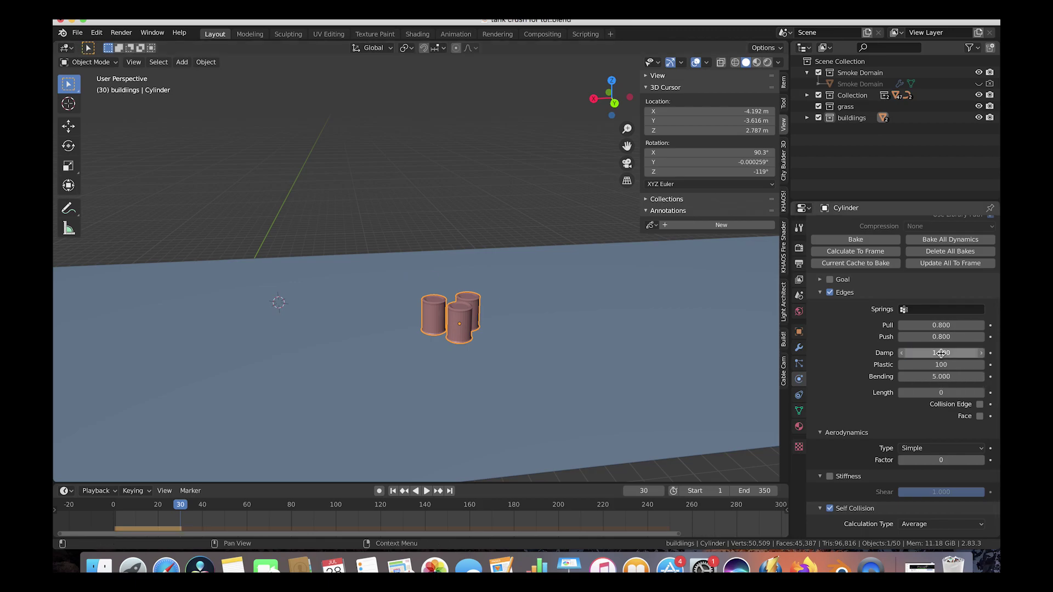
click(426, 490)
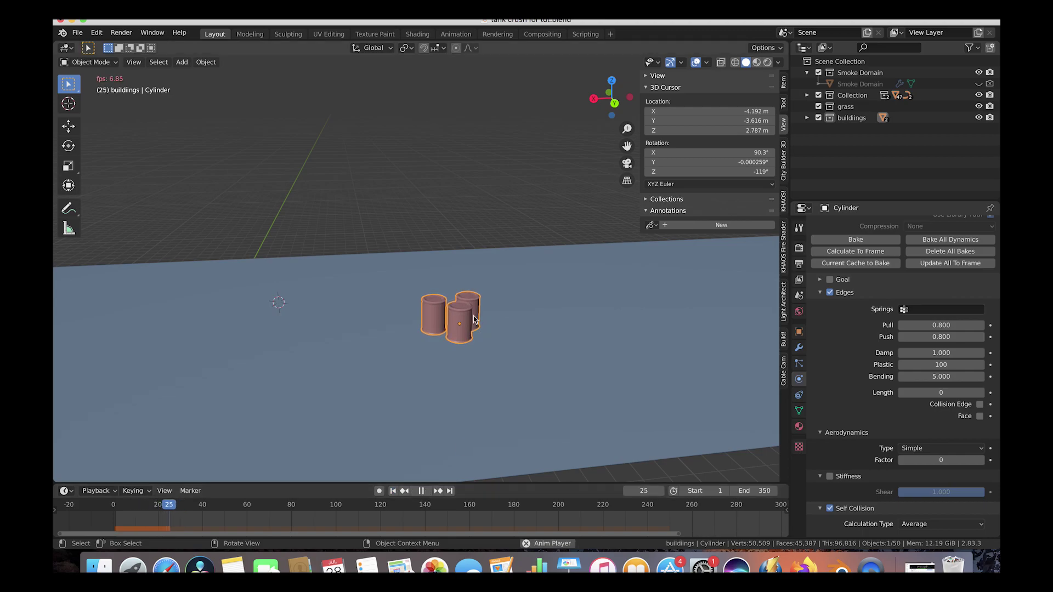
click(422, 490)
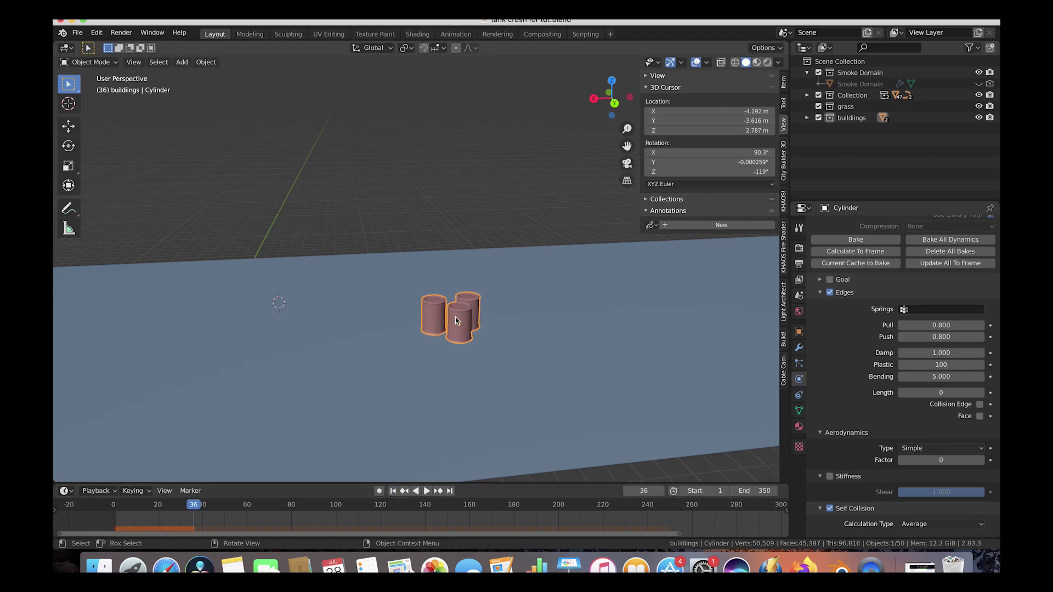
Save the project file and bake the soft body cache of the barrels.
middle_drag(515, 304, 407, 339)
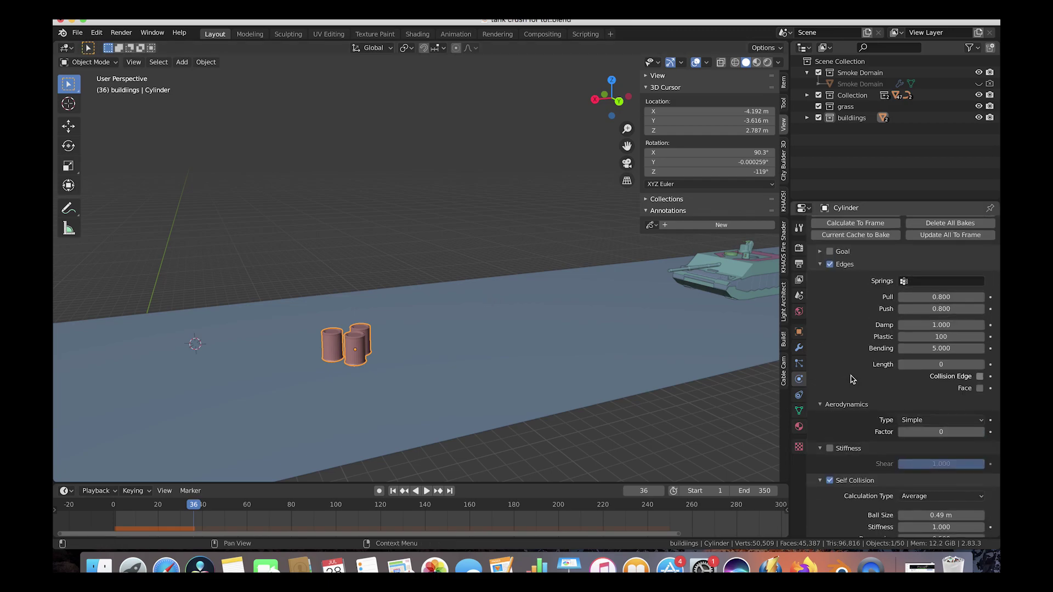
scroll(899, 297, up, 6)
scroll(902, 299, up, 1)
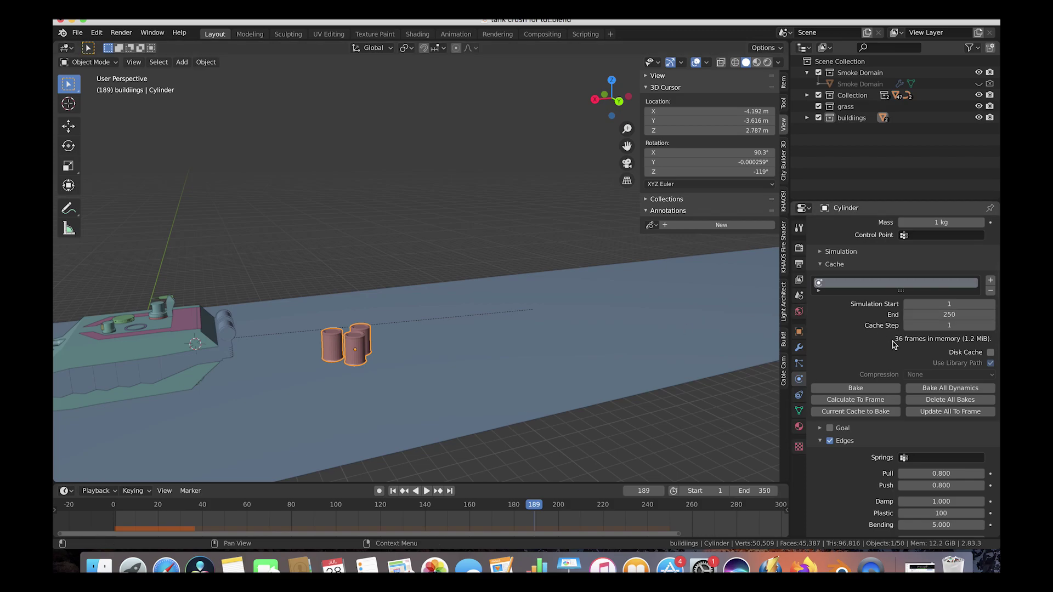
middle_drag(322, 306, 488, 337)
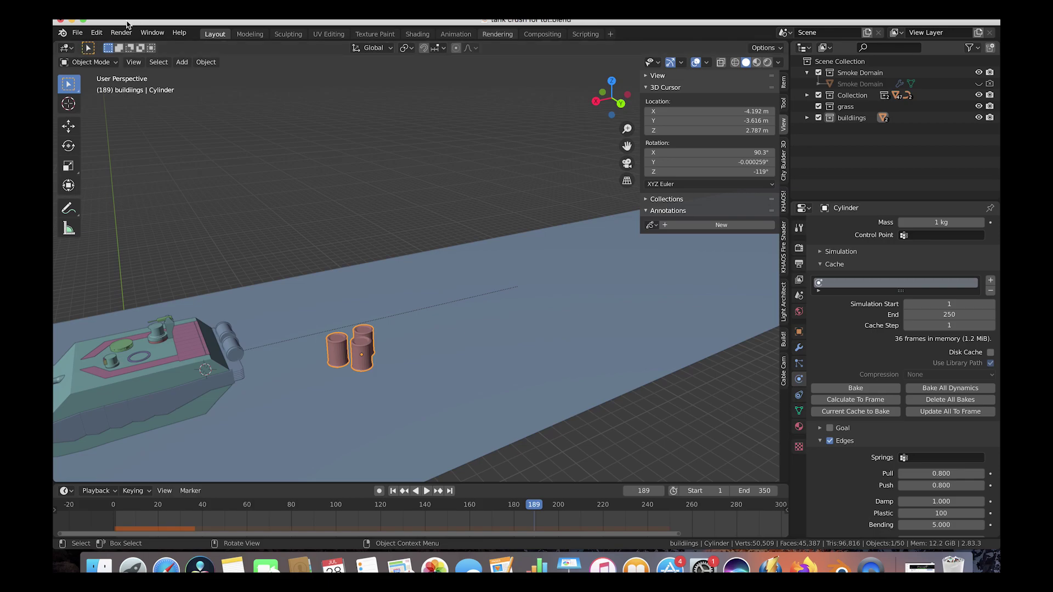
click(77, 32)
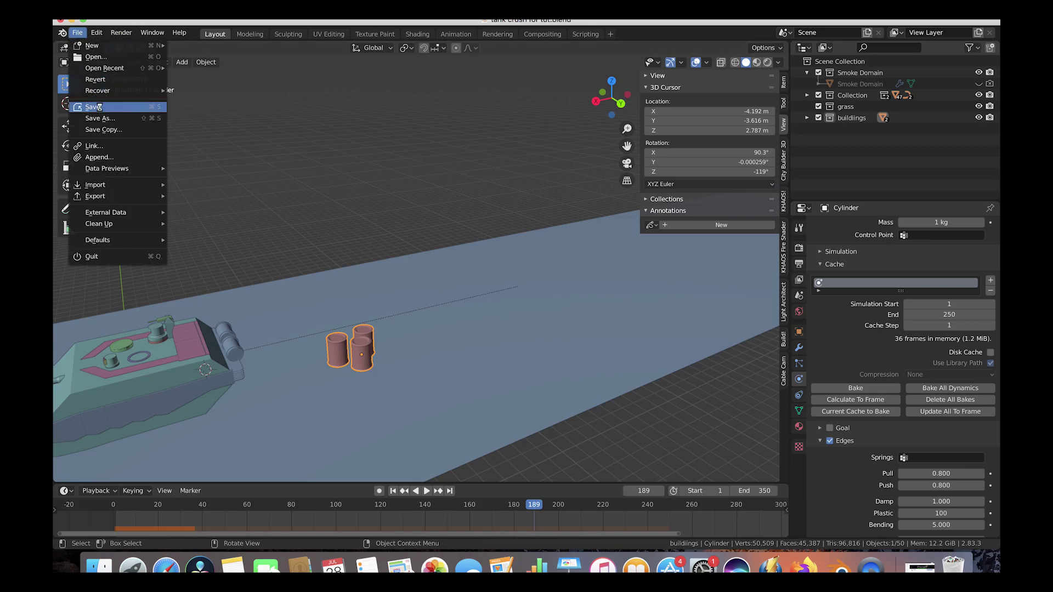
click(99, 107)
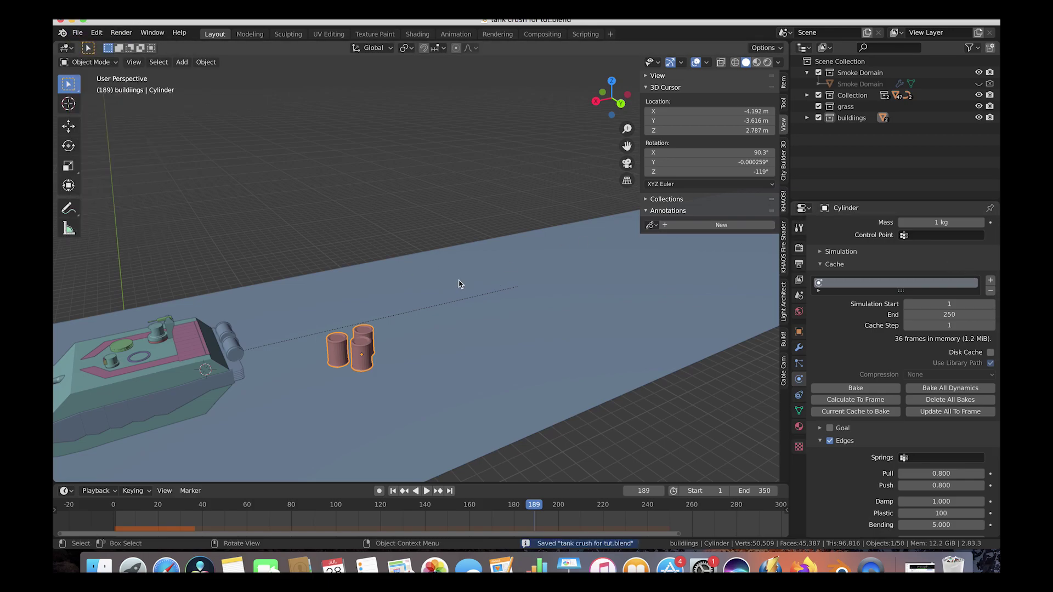
click(857, 388)
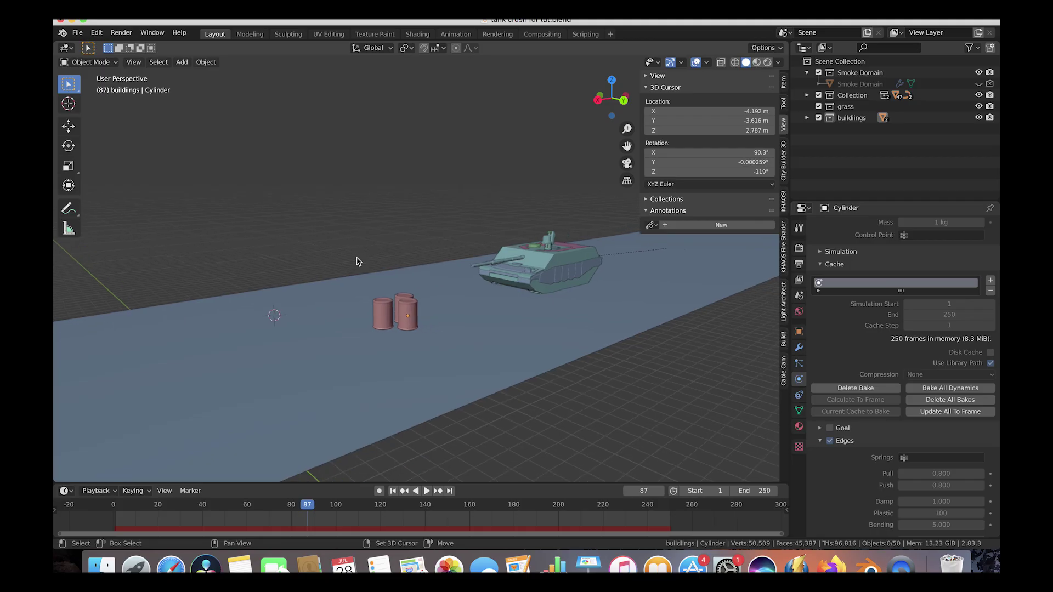
Scrub the baked simulation to frame 190 and play it to frame 202 to inspect the crushed barrels.
shift+middle_drag(356, 261, 346, 262)
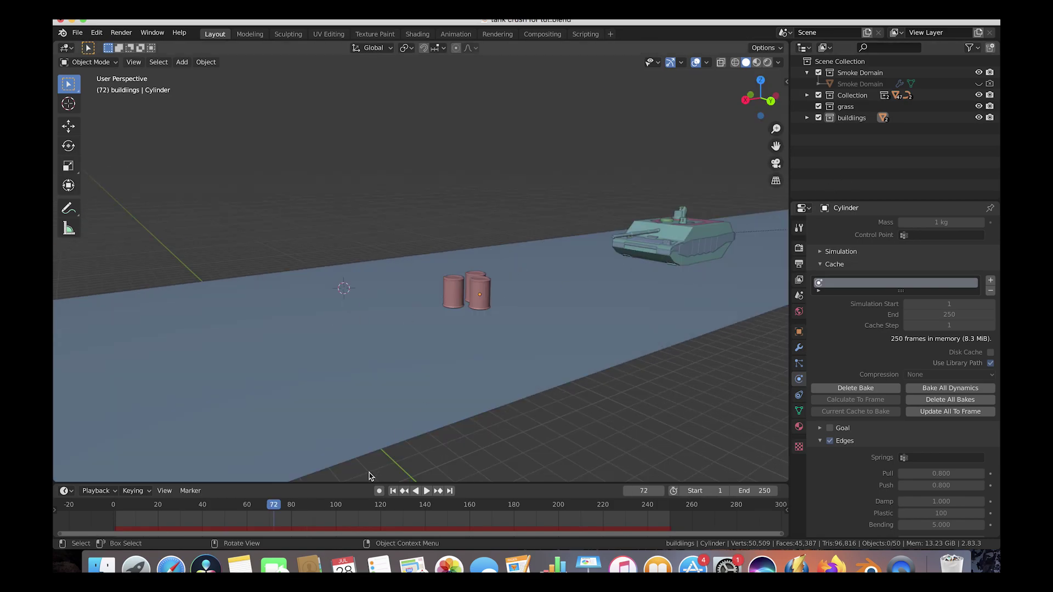
drag(250, 505, 537, 505)
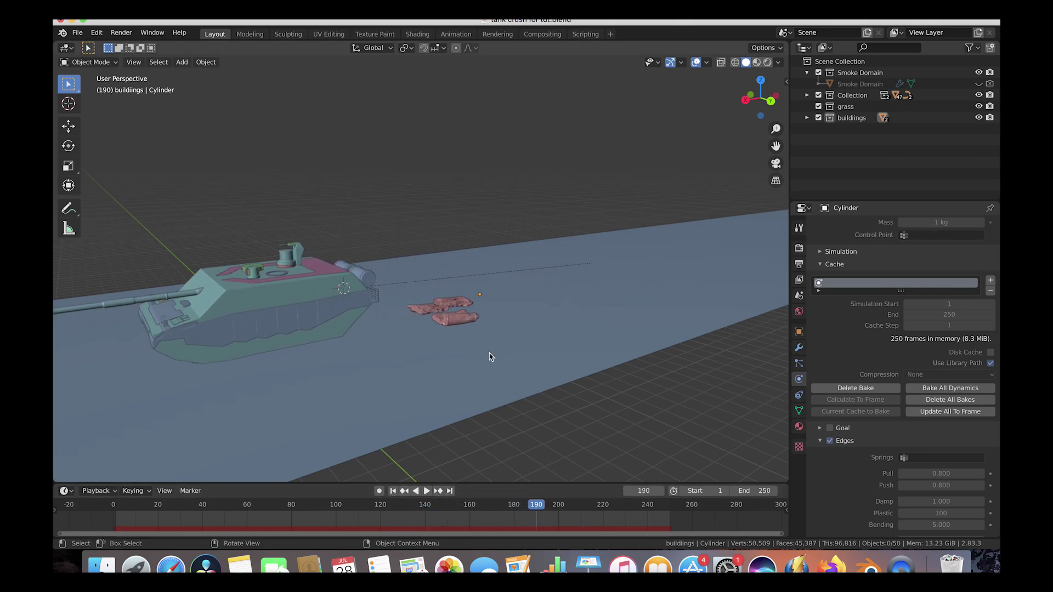
key(space)
middle_drag(418, 287, 384, 355)
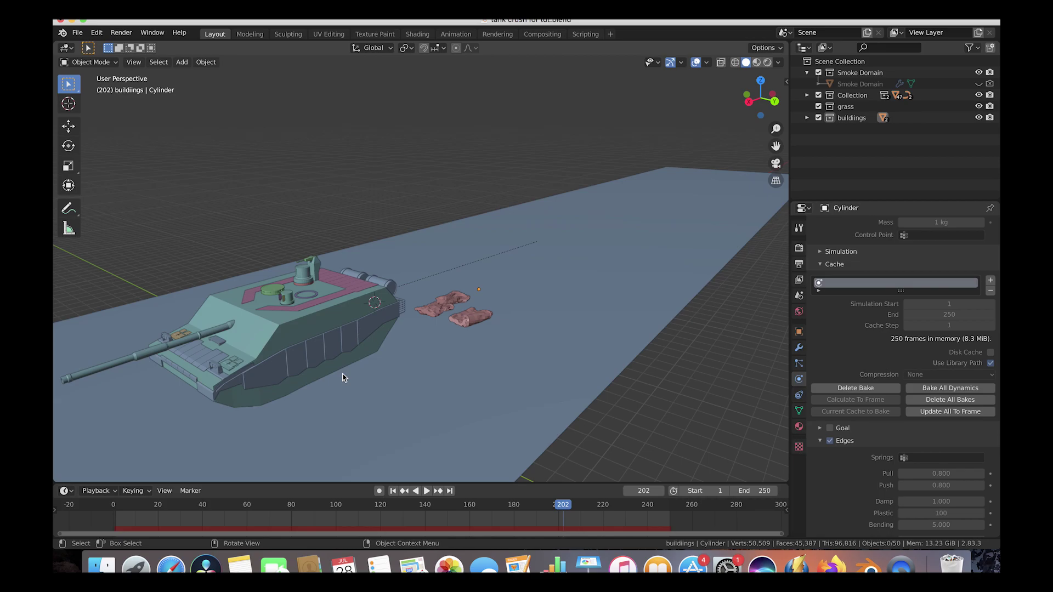
Select the crushed barrels and review their soft body cache, edges and self-collision settings.
click(467, 323)
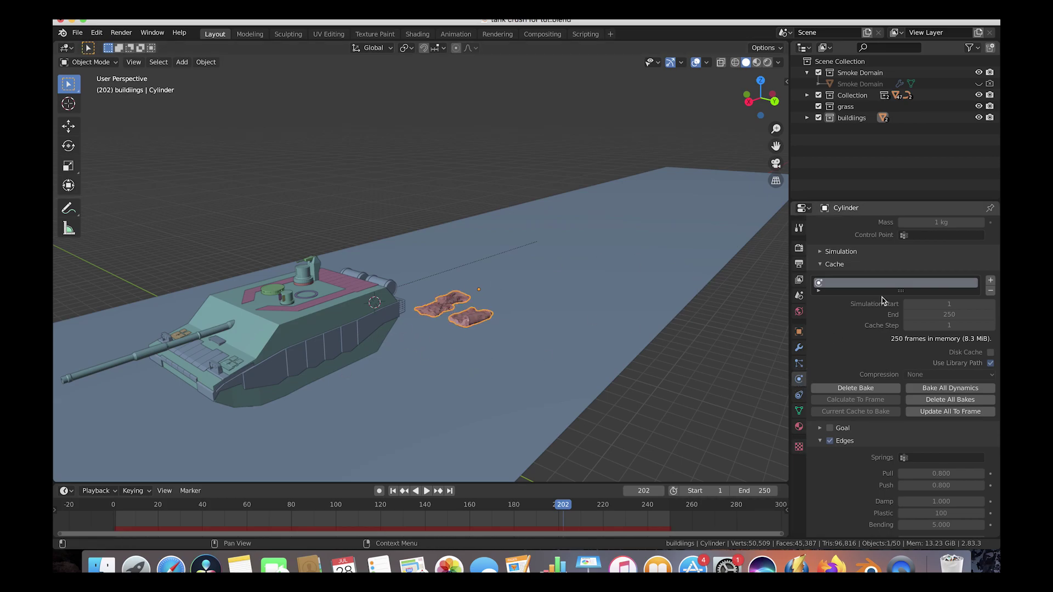
scroll(884, 300, up, 5)
scroll(885, 299, down, 10)
scroll(886, 298, down, 3)
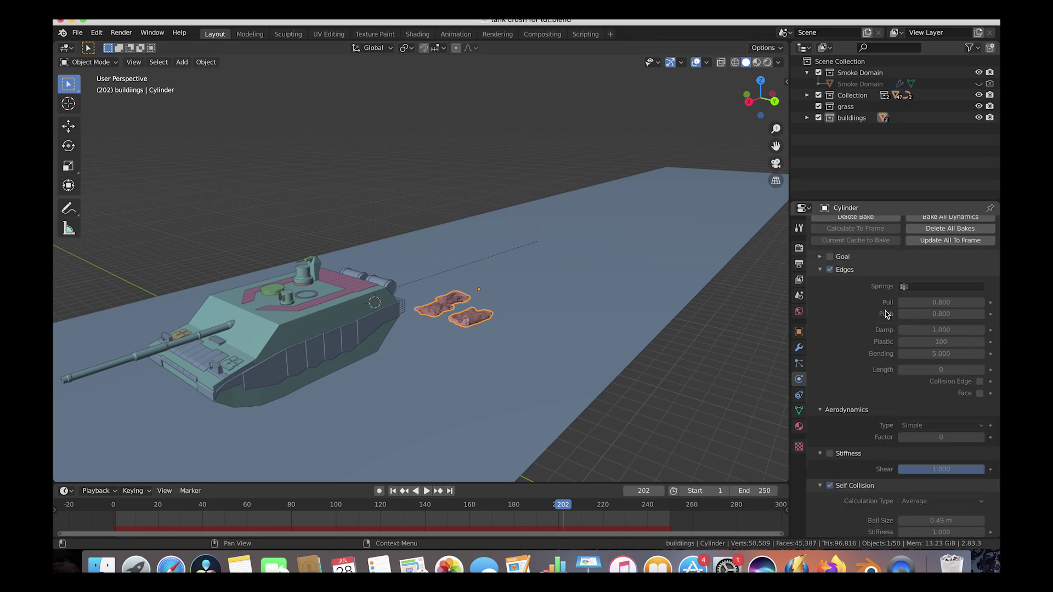